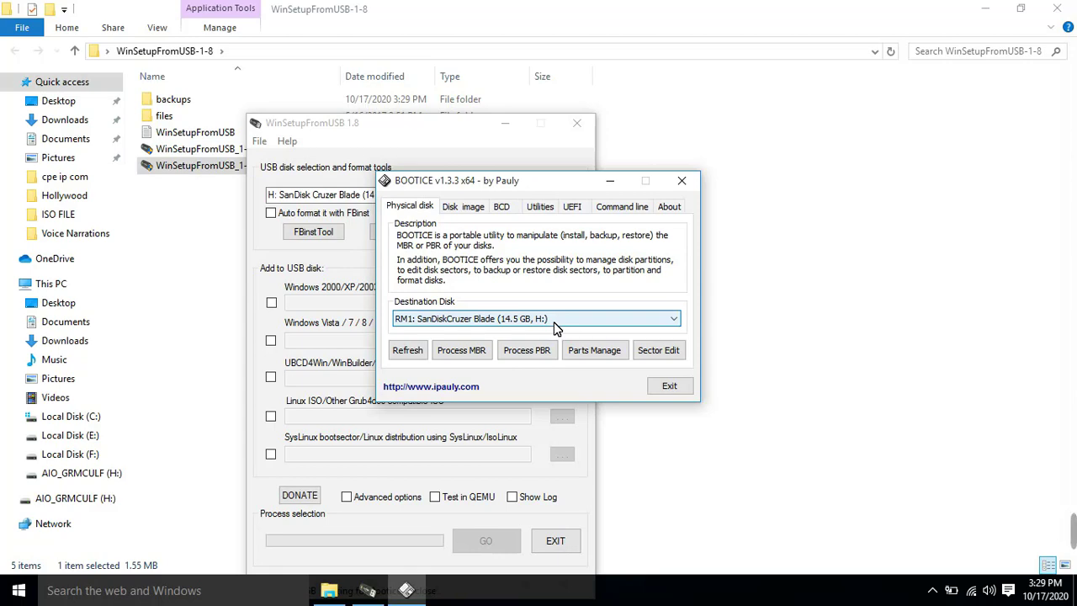
# Step: Format the SanDisk Cruzer Blade's AIO_GRMCULF partition as FAT32 through Bootice's partition management, then exit Bootice
pyautogui.click(608, 356)
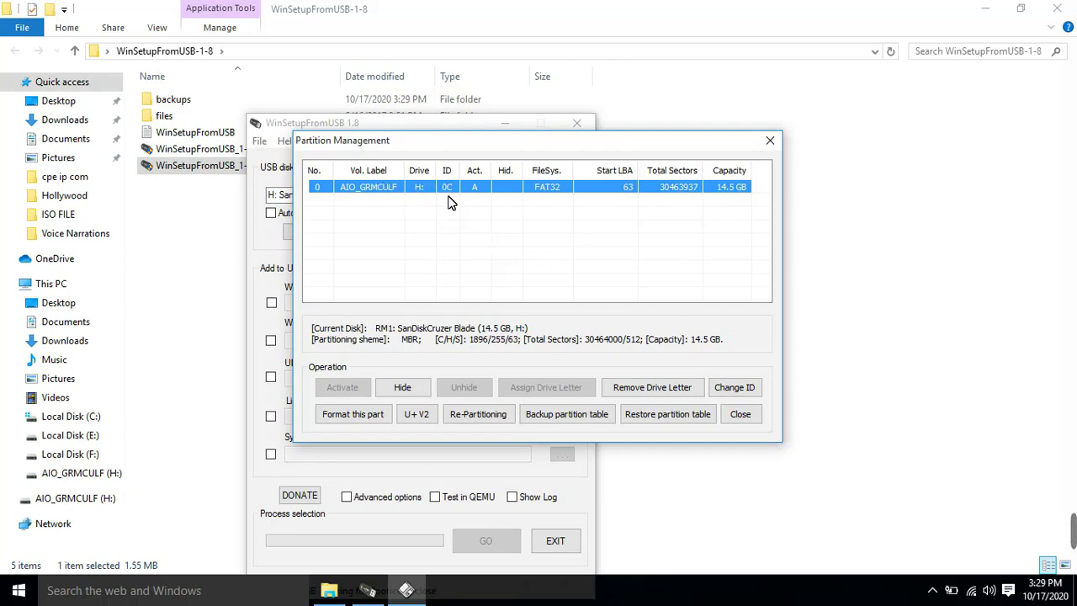
pyautogui.click(352, 414)
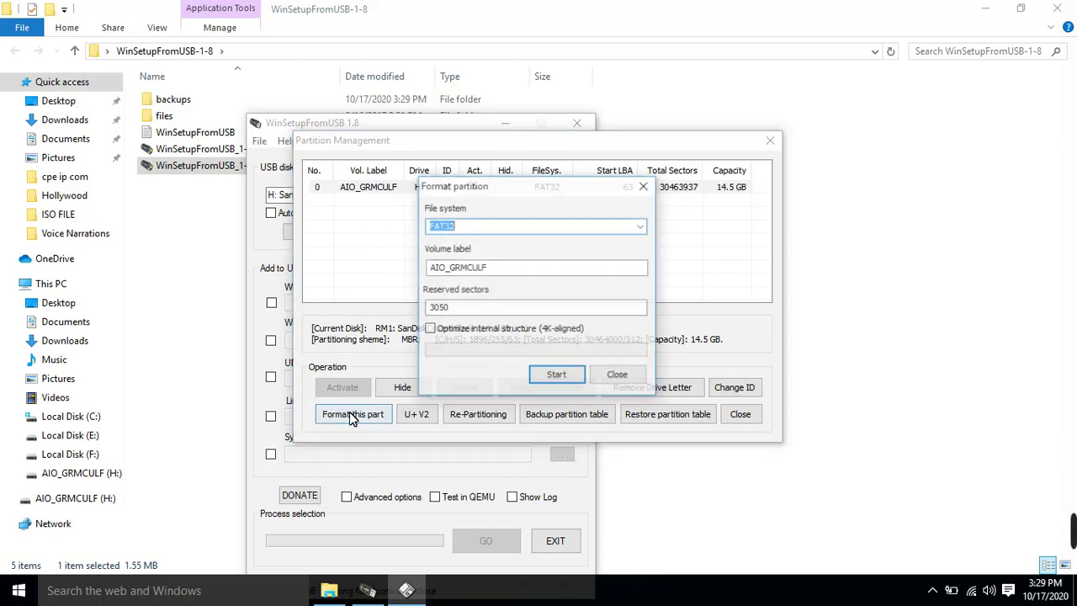
pyautogui.click(552, 377)
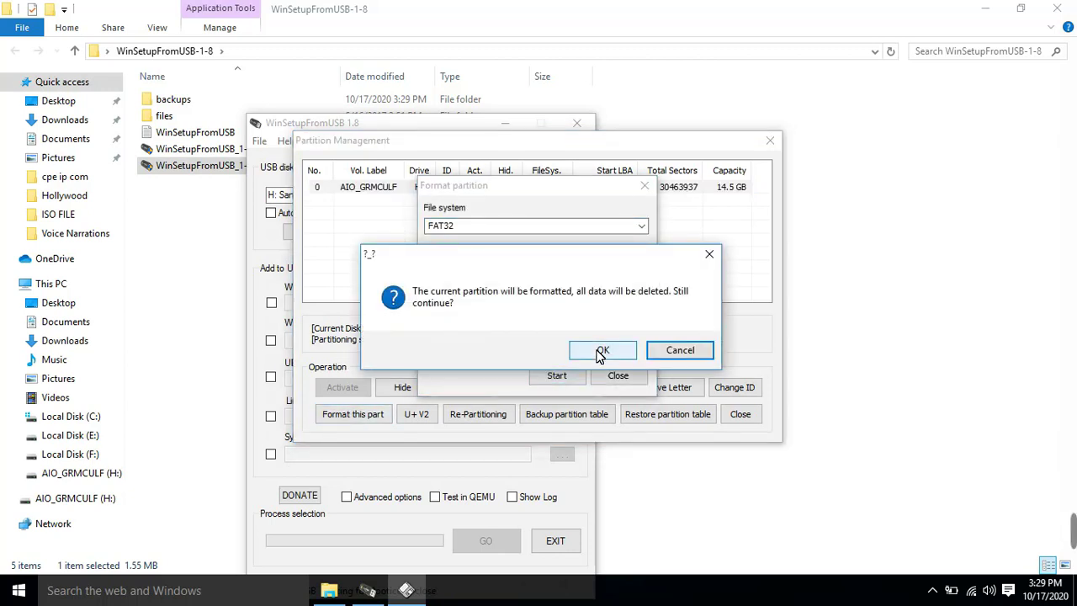
pyautogui.click(601, 352)
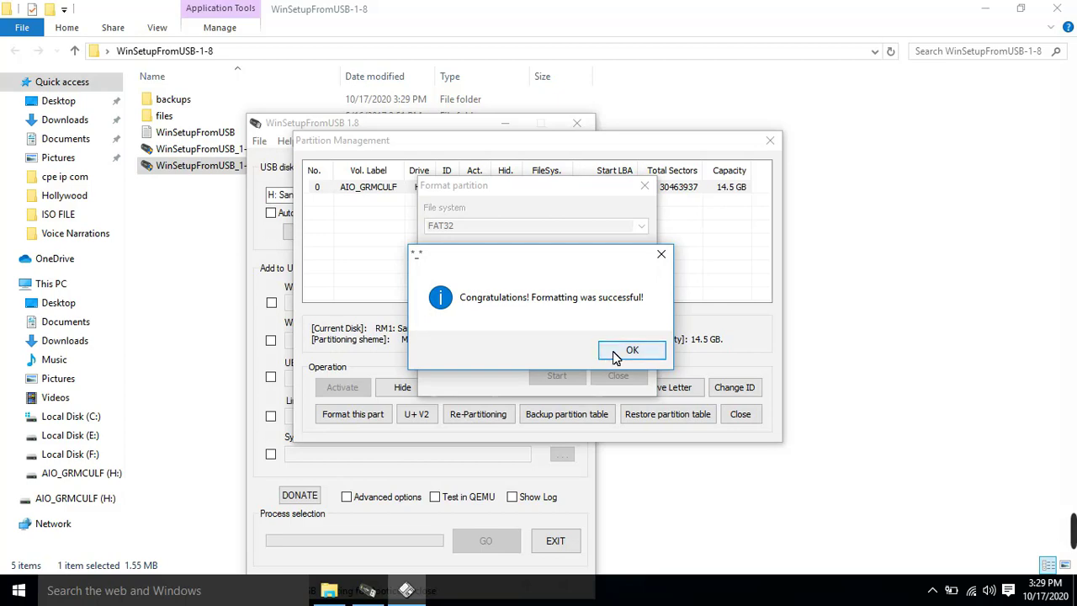
pyautogui.click(600, 354)
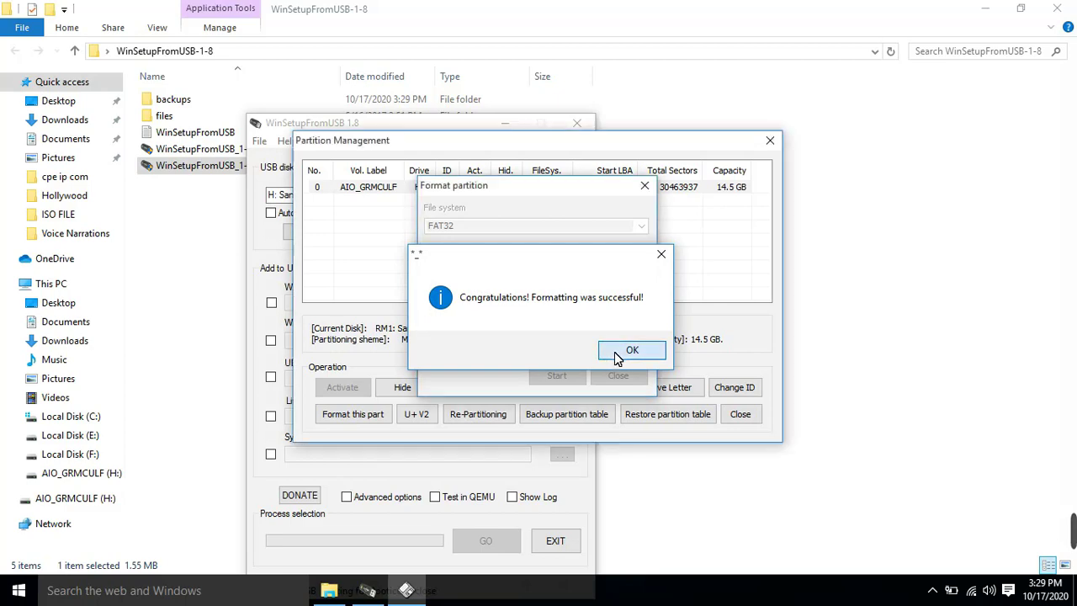
pyautogui.click(739, 414)
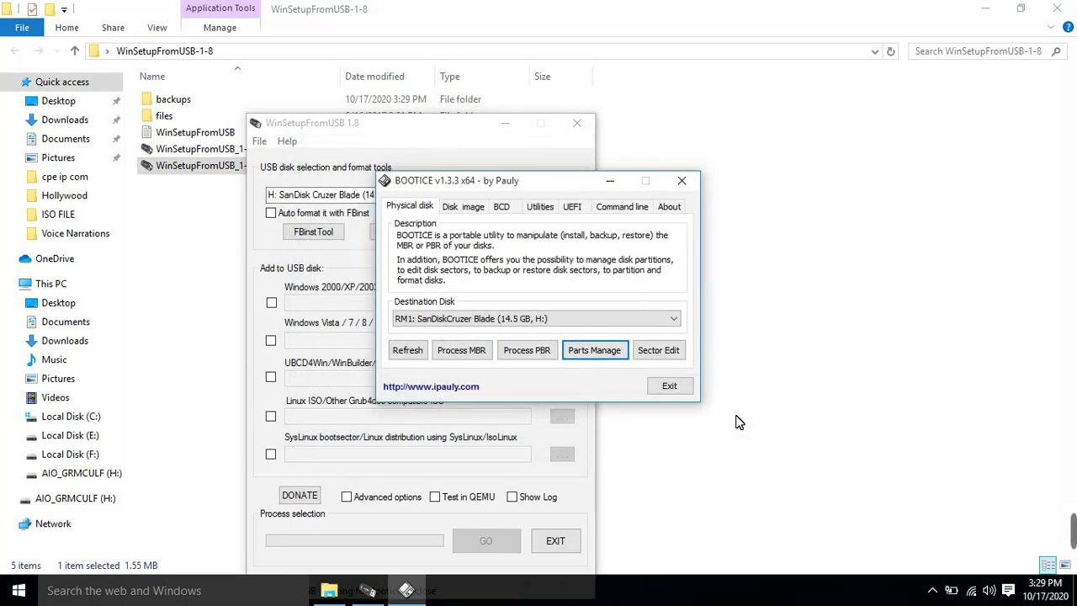
pyautogui.click(674, 386)
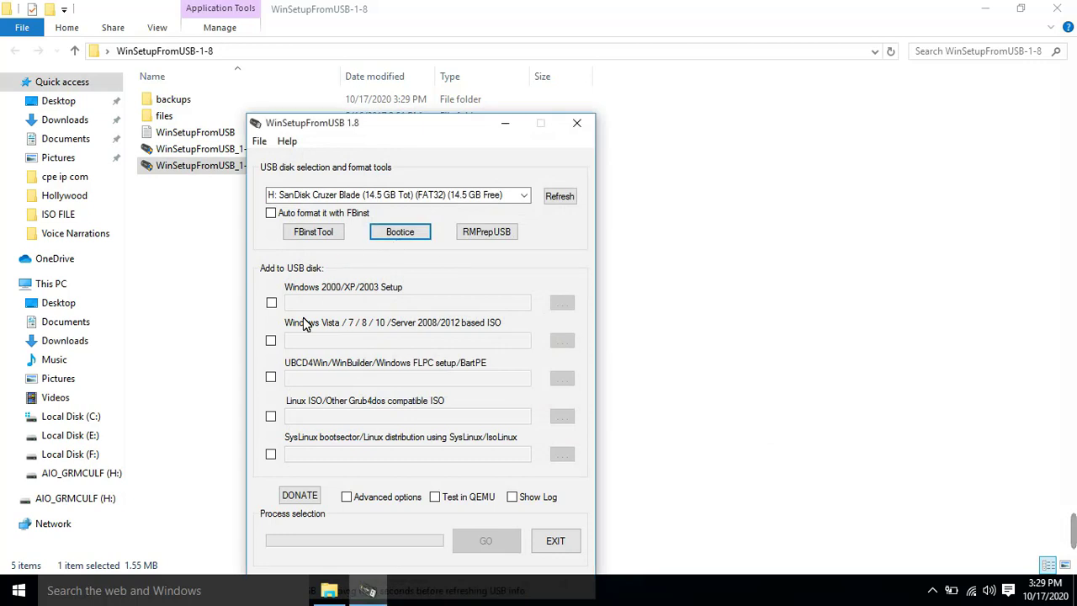
# Step: Enable the Windows Vista / 7 / 8 / 10 source, choose the Windows 7 ISO from the ISO FILE folder, and start writing the USB disk
pyautogui.click(271, 340)
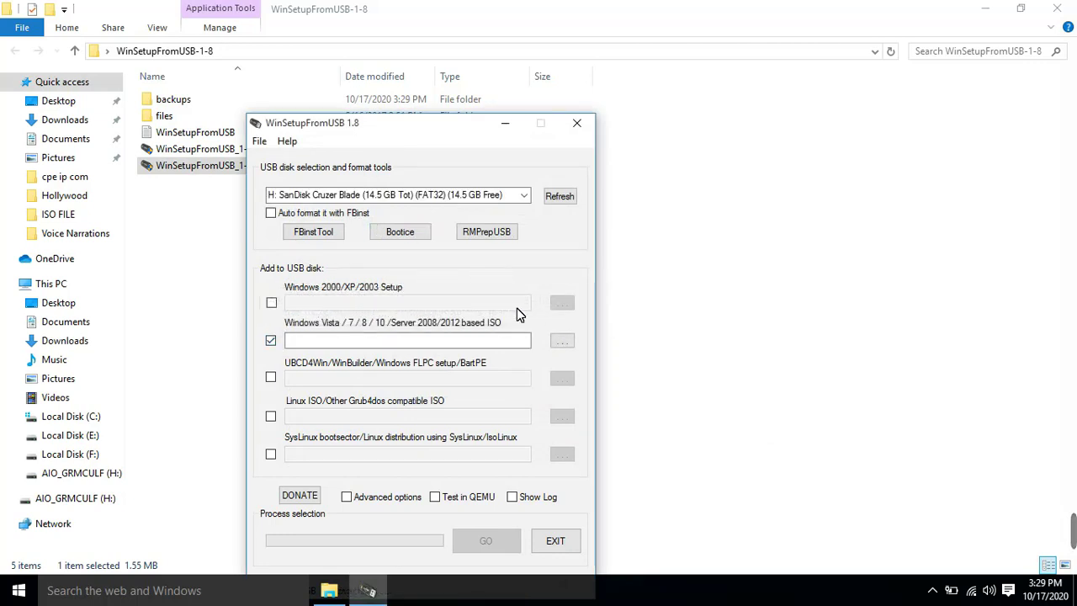
pyautogui.click(562, 340)
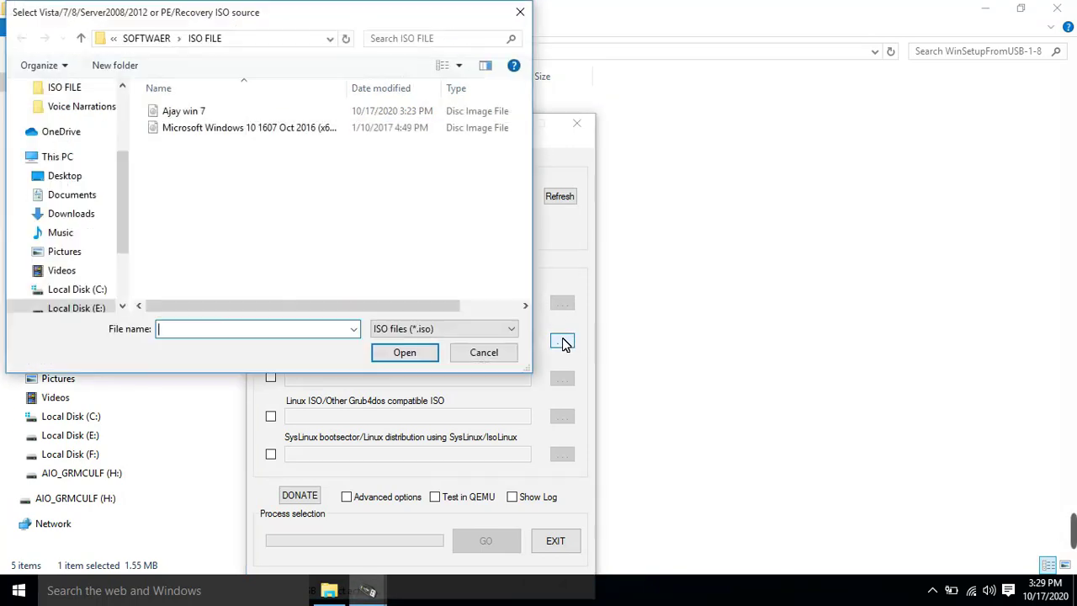
pyautogui.doubleClick(261, 111)
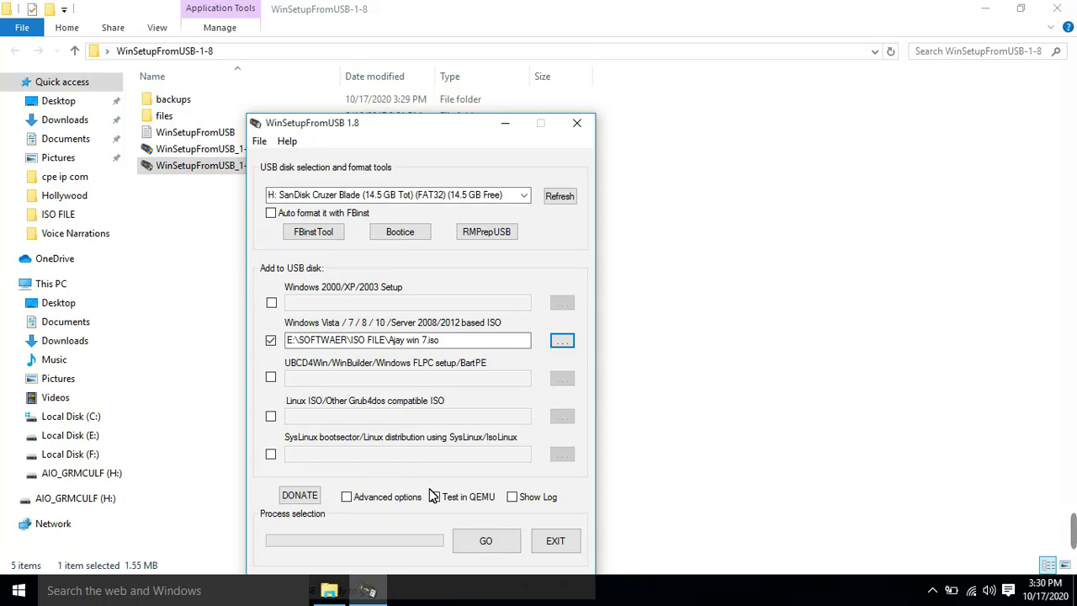
pyautogui.click(485, 542)
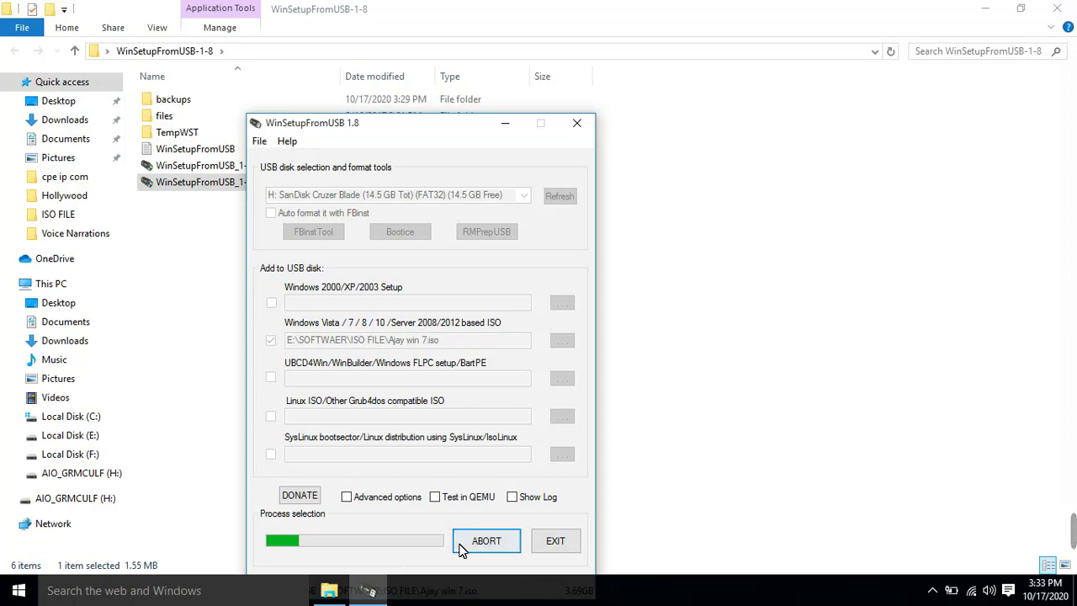
pyautogui.click(347, 590)
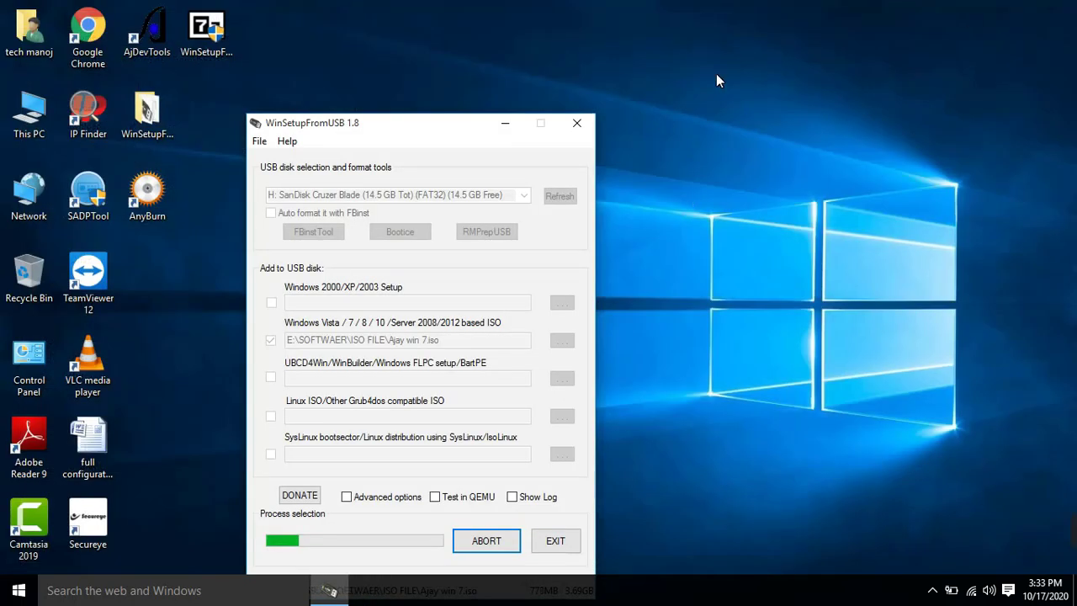
pyautogui.rightClick(718, 42)
pyautogui.click(748, 91)
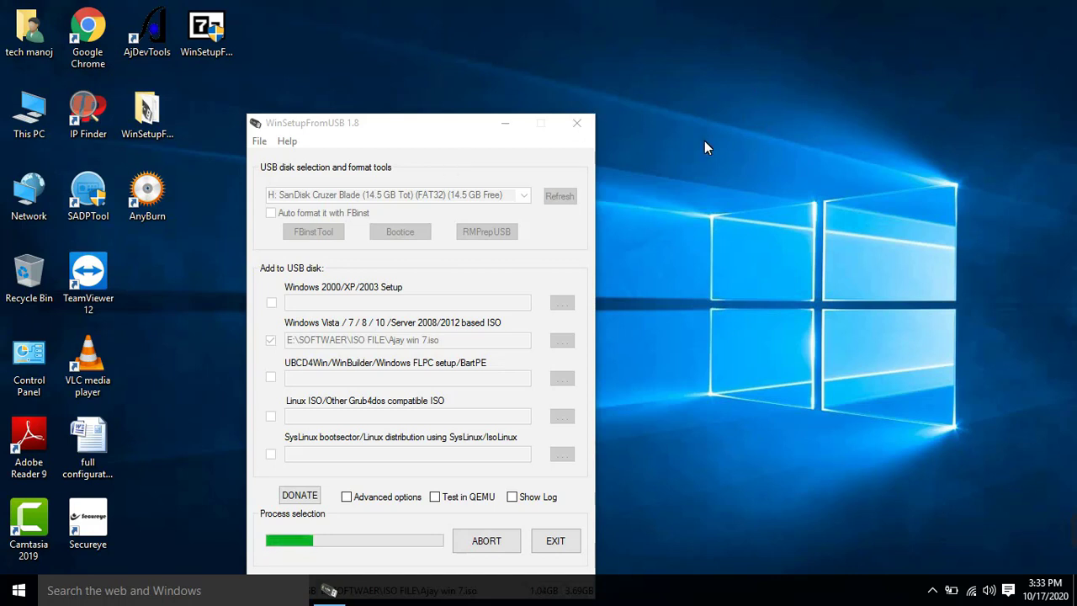
pyautogui.rightClick(730, 124)
pyautogui.click(774, 168)
pyautogui.rightClick(775, 168)
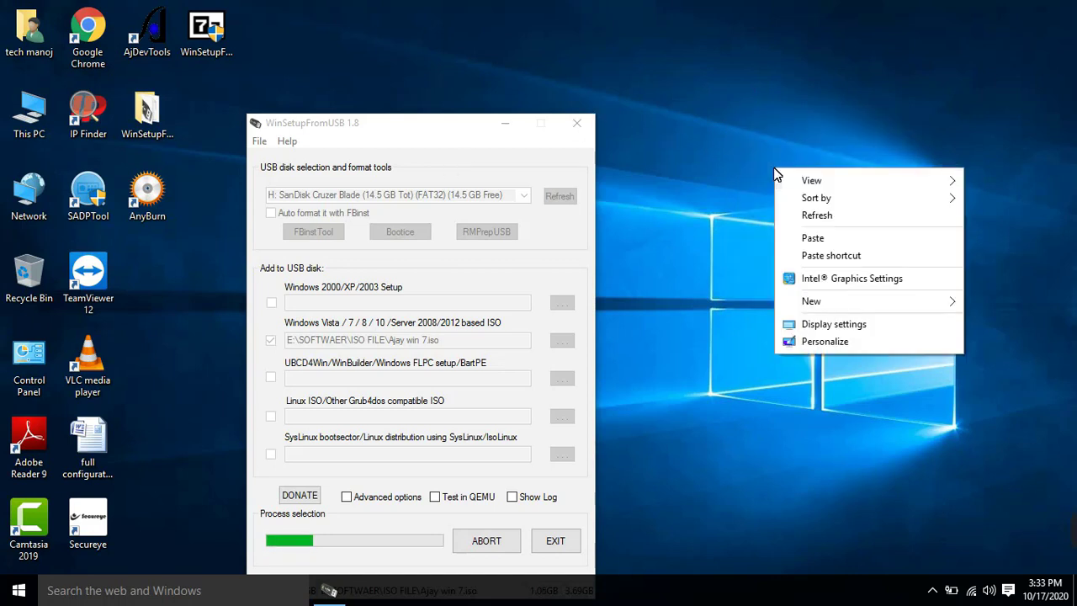
pyautogui.click(800, 215)
pyautogui.rightClick(797, 222)
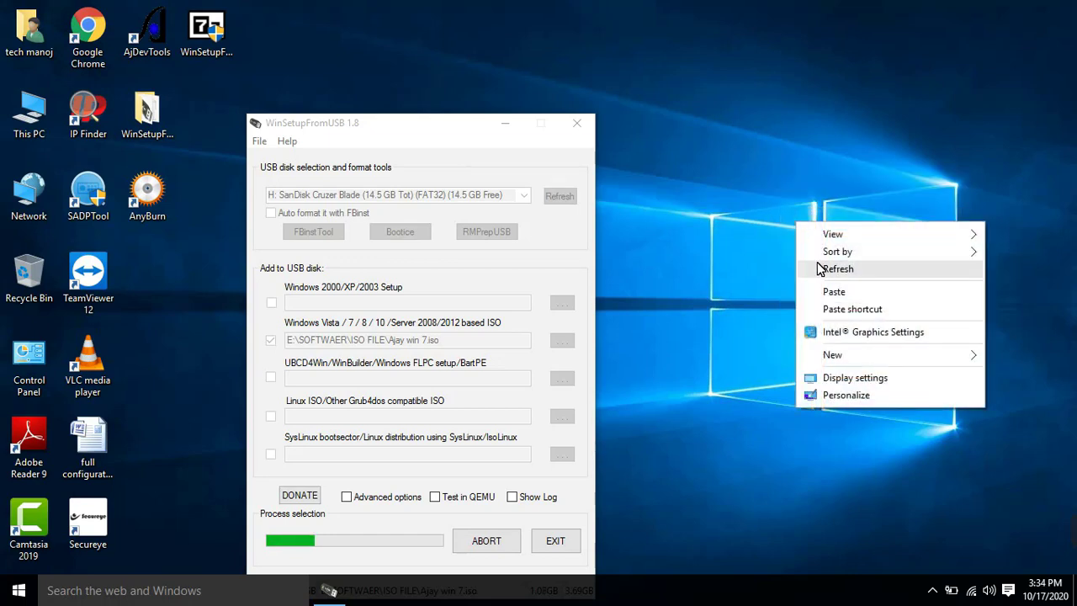
pyautogui.click(831, 273)
pyautogui.rightClick(828, 271)
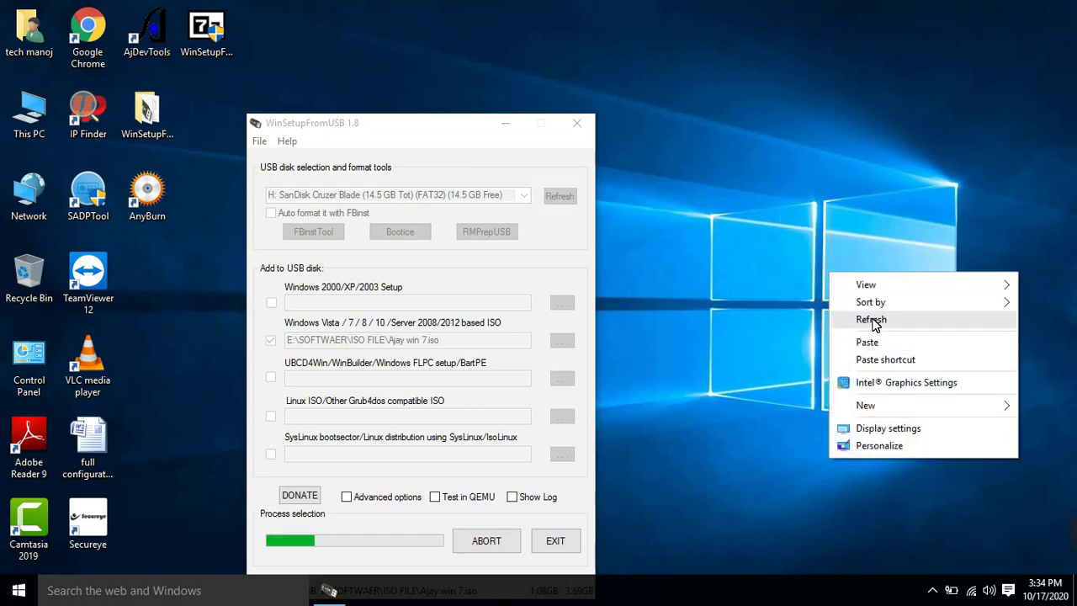
pyautogui.click(874, 324)
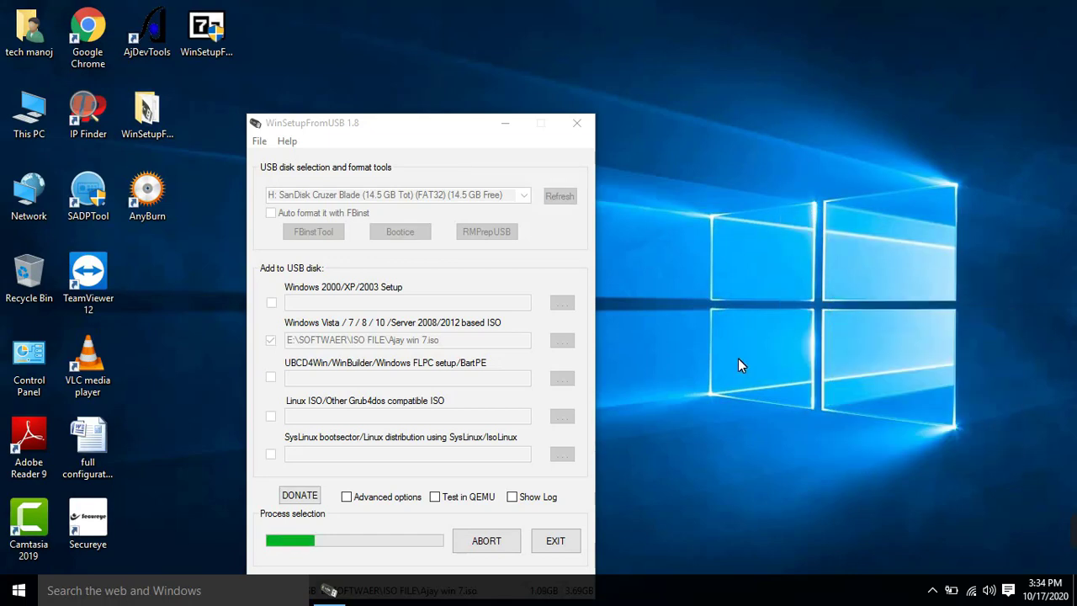
pyautogui.click(932, 590)
pyautogui.rightClick(866, 376)
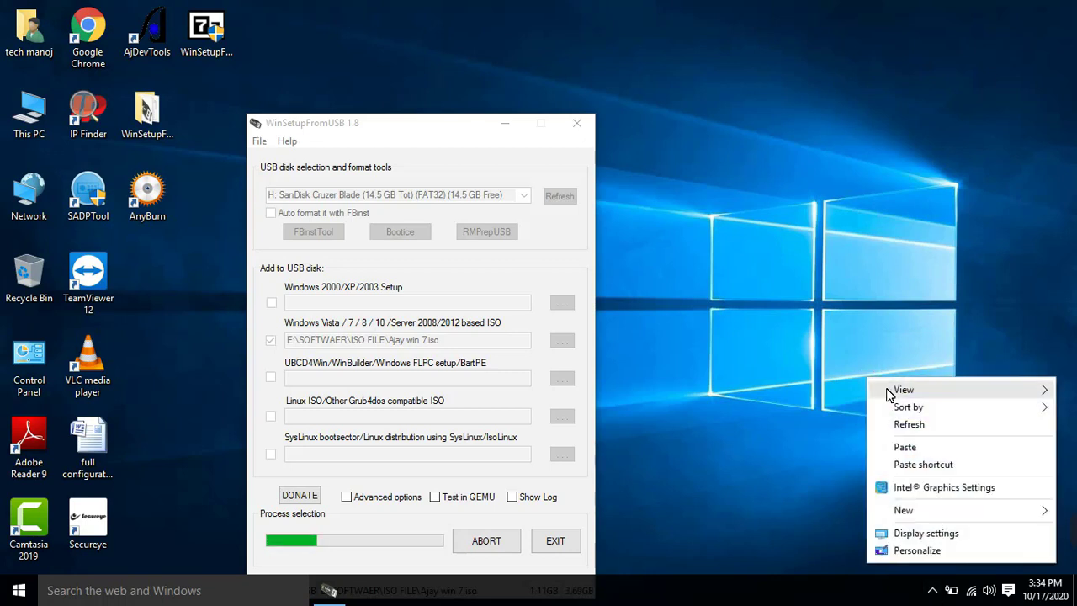
pyautogui.click(902, 425)
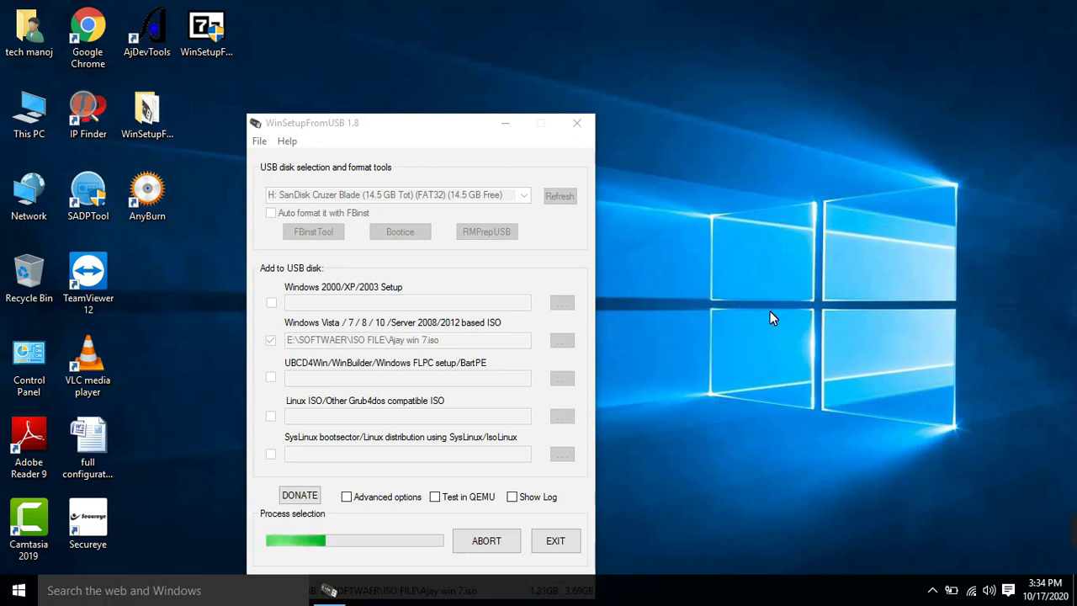
pyautogui.rightClick(742, 219)
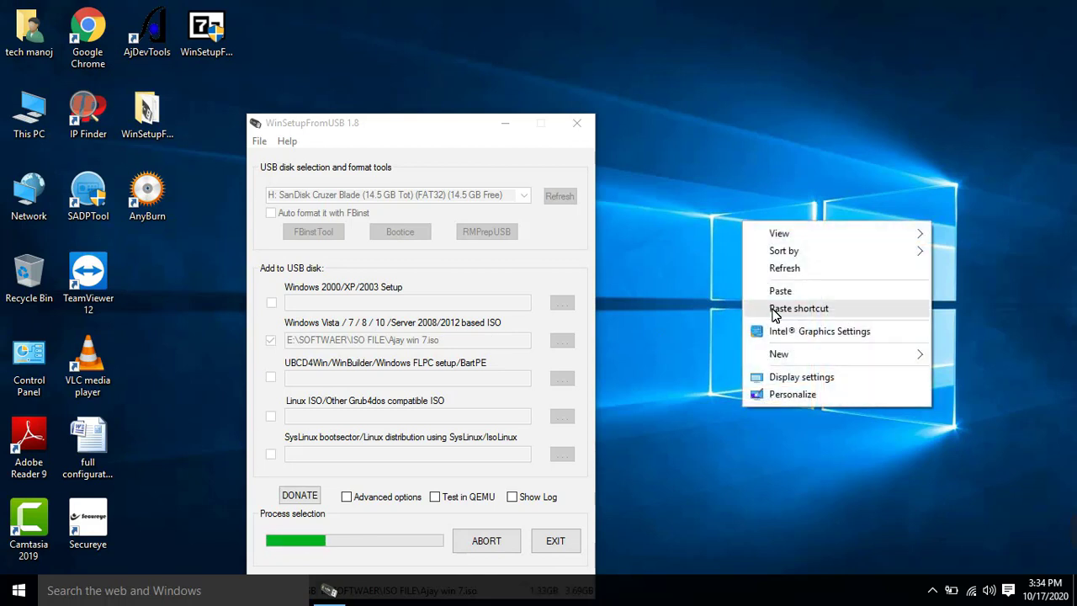
pyautogui.click(777, 274)
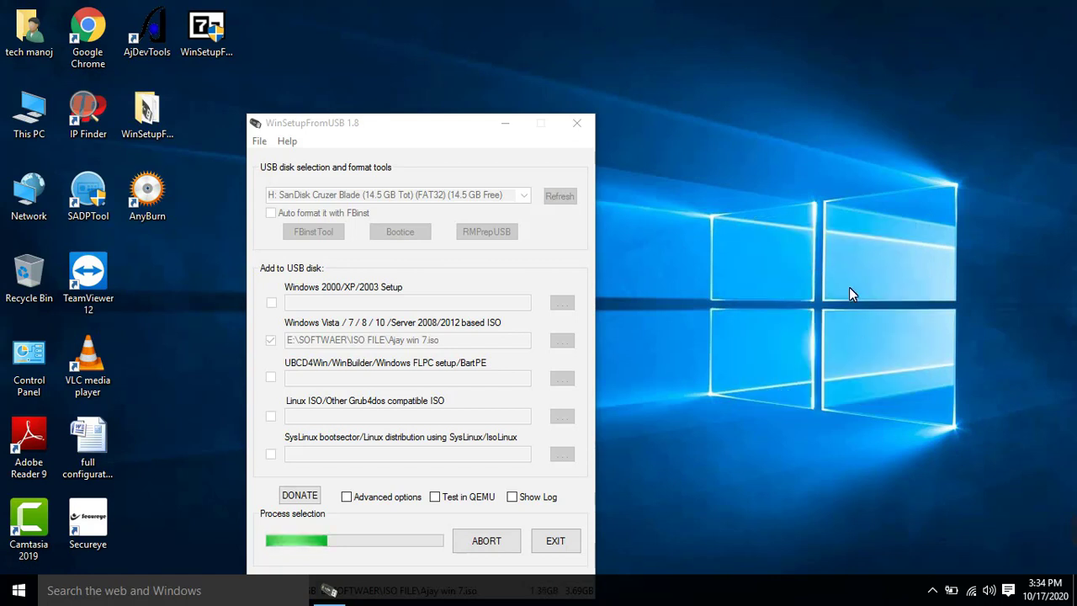
pyautogui.rightClick(751, 74)
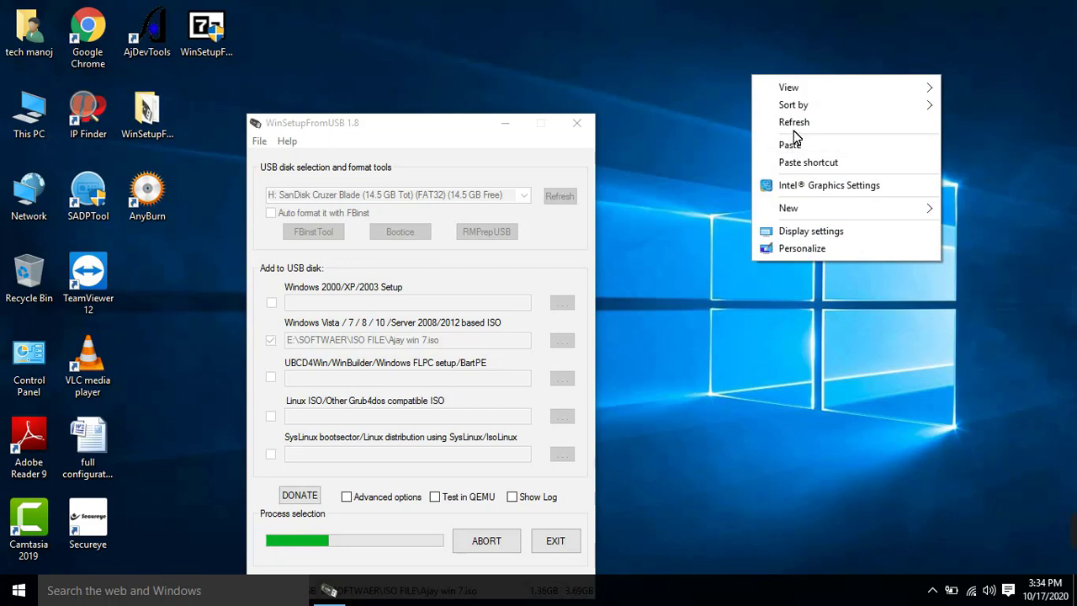
pyautogui.click(793, 127)
pyautogui.rightClick(697, 136)
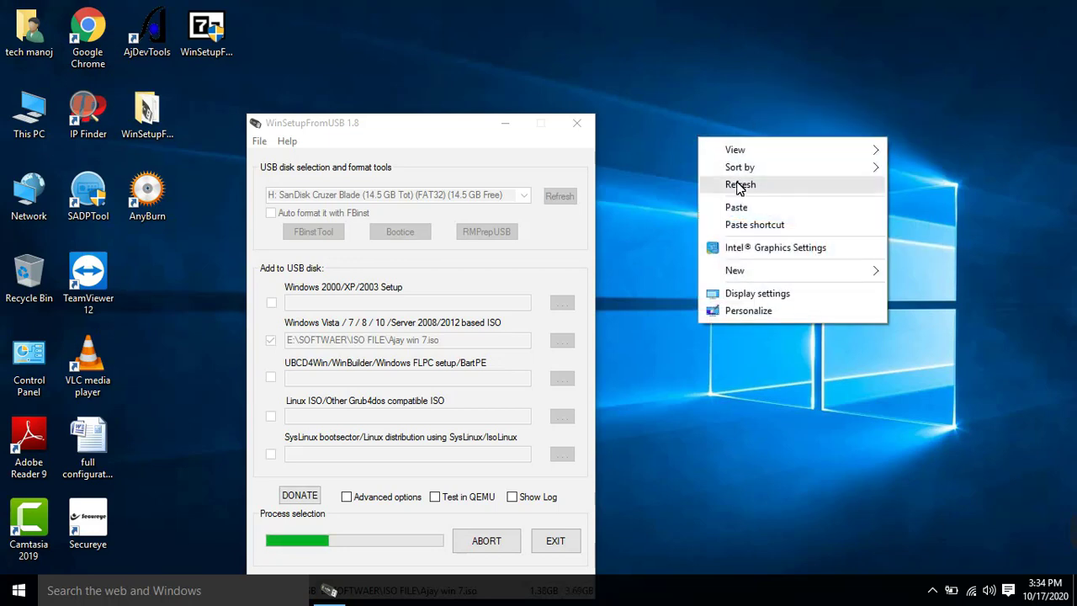
pyautogui.click(736, 182)
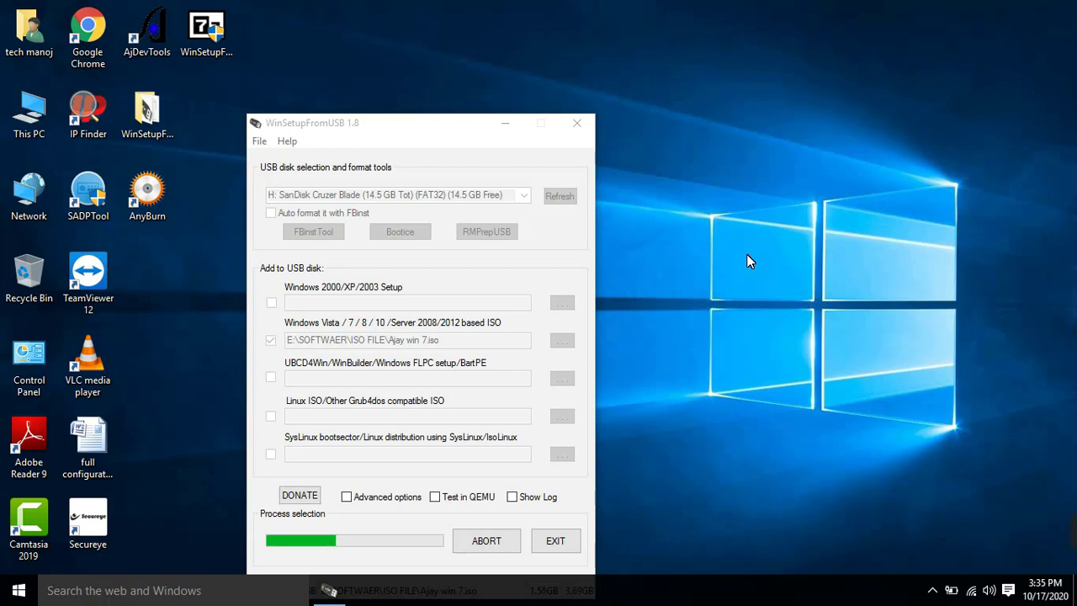
pyautogui.rightClick(755, 346)
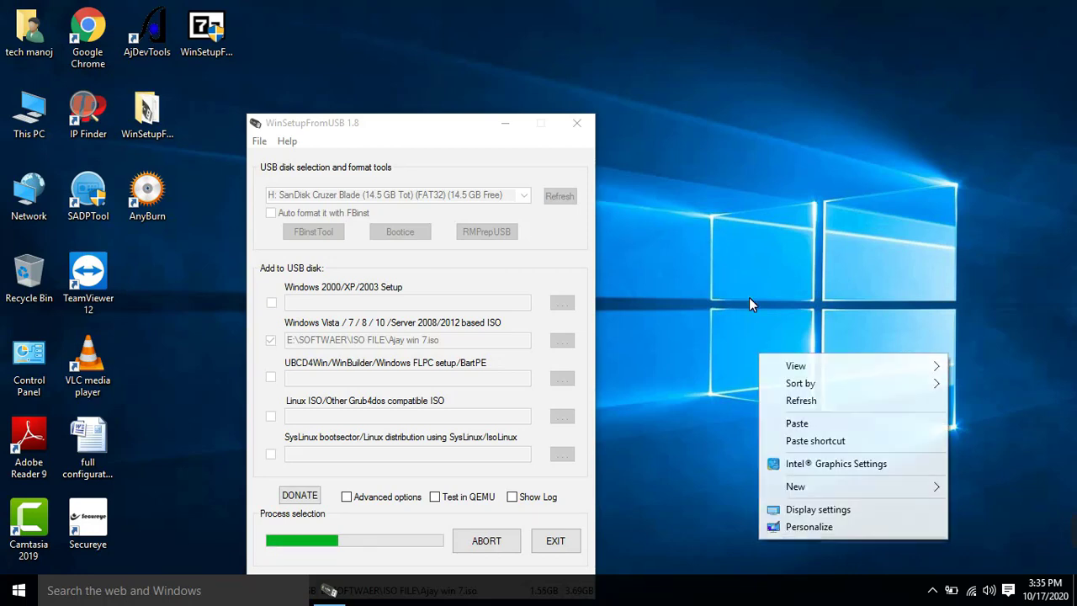
pyautogui.click(799, 406)
pyautogui.rightClick(798, 257)
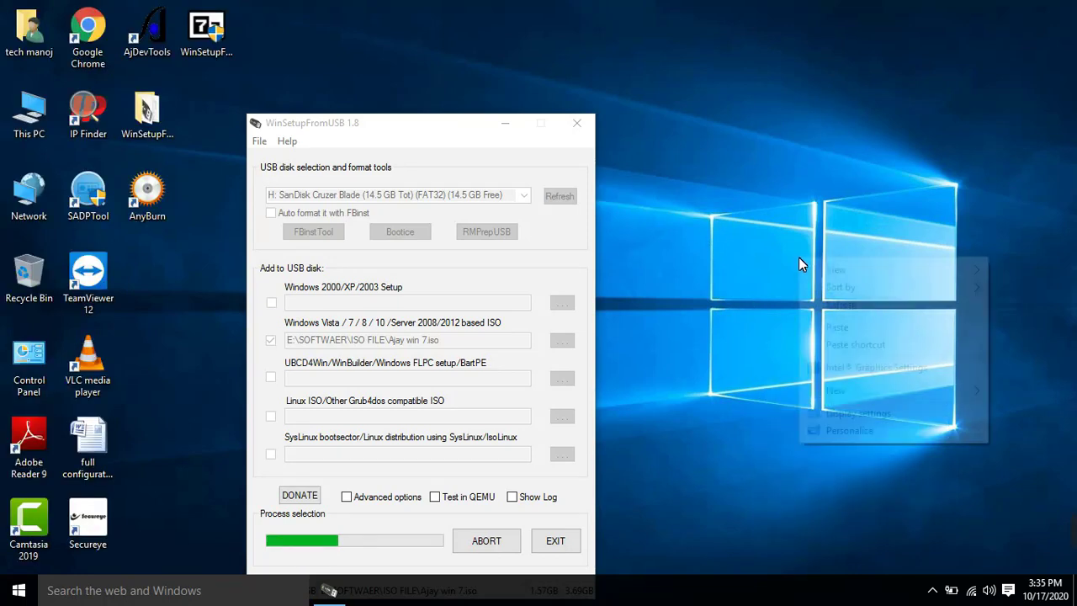
pyautogui.click(840, 307)
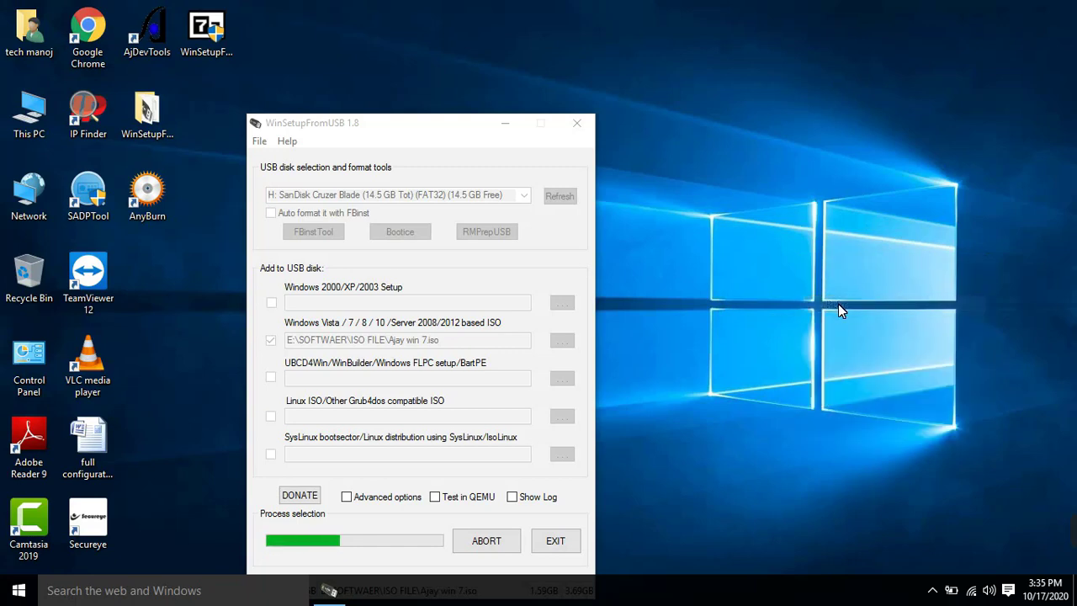
pyautogui.rightClick(837, 303)
pyautogui.click(879, 354)
pyautogui.rightClick(829, 209)
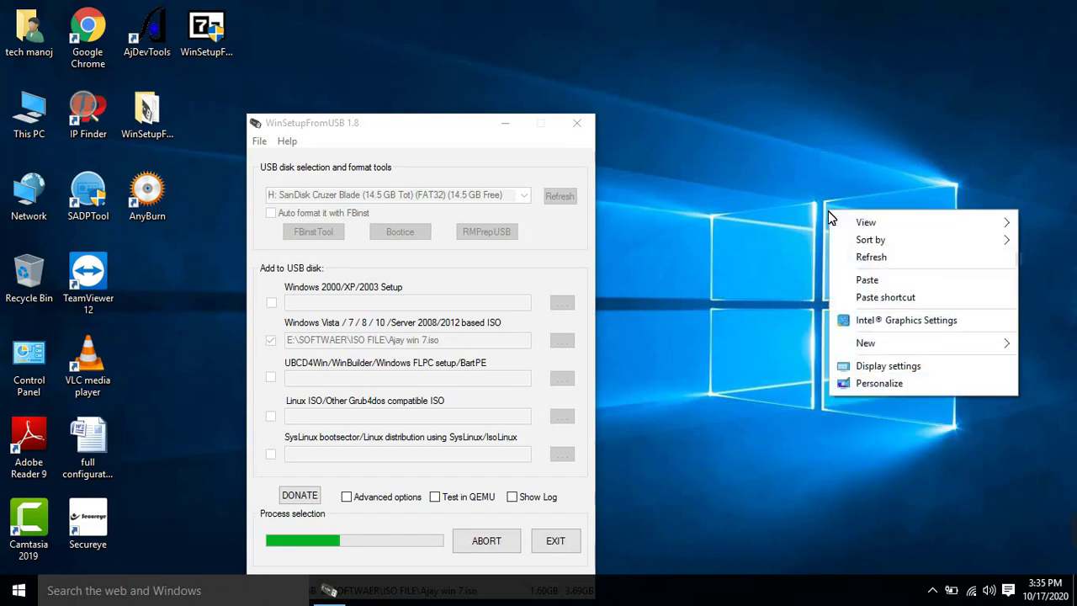
pyautogui.click(865, 255)
pyautogui.rightClick(865, 252)
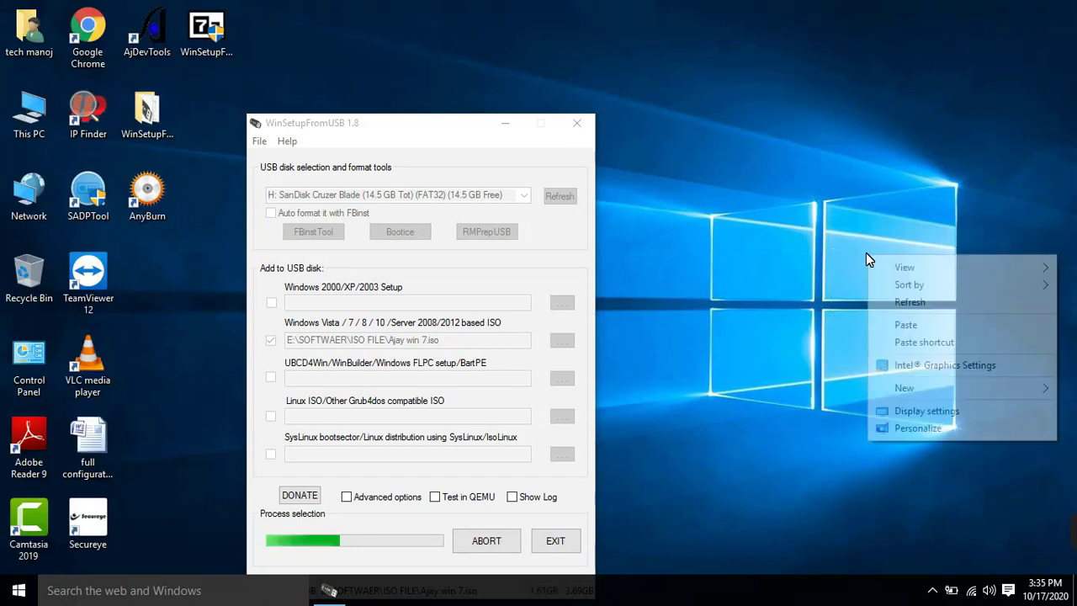
pyautogui.click(887, 308)
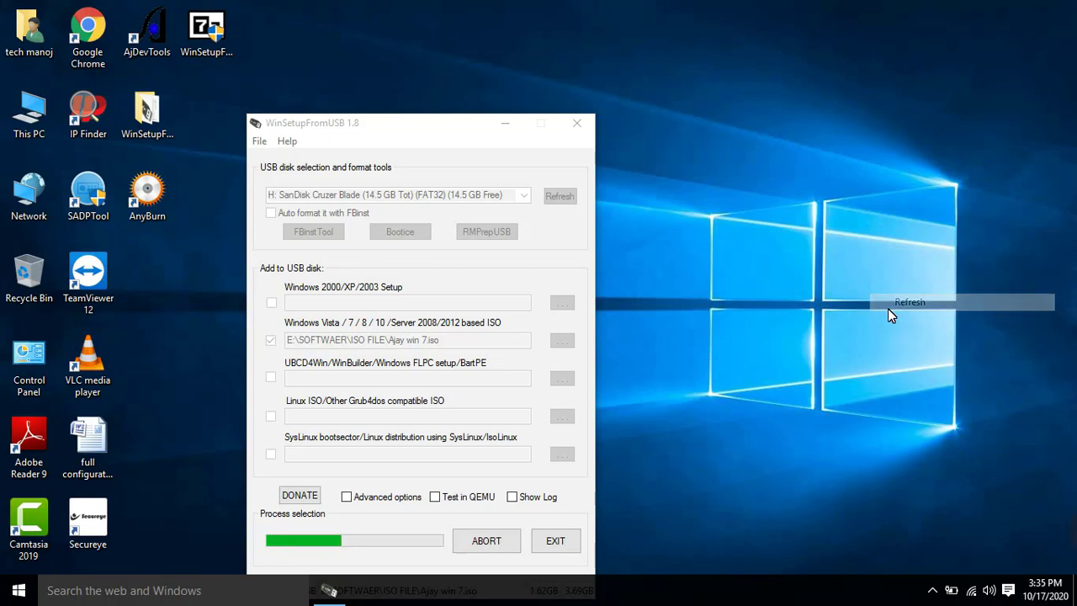
pyautogui.rightClick(859, 181)
pyautogui.click(900, 232)
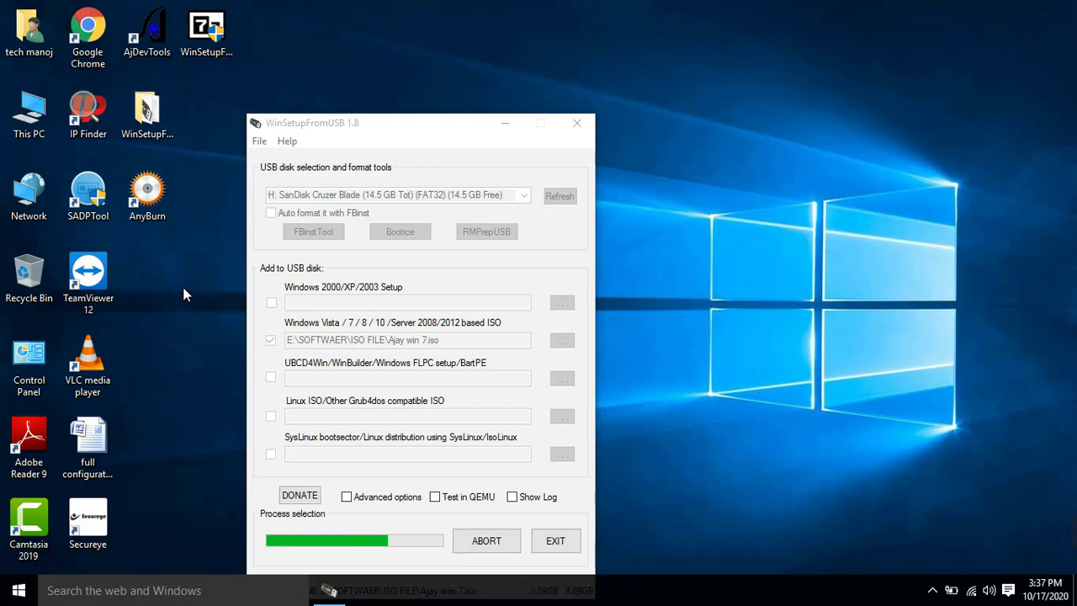
pyautogui.rightClick(709, 109)
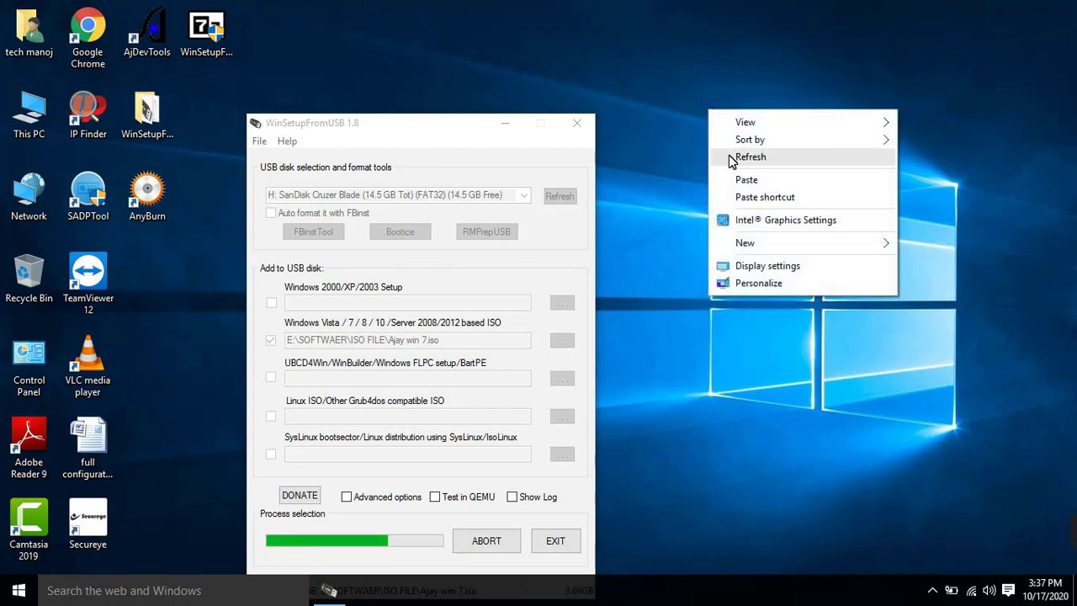
pyautogui.click(731, 156)
pyautogui.rightClick(731, 156)
pyautogui.click(761, 204)
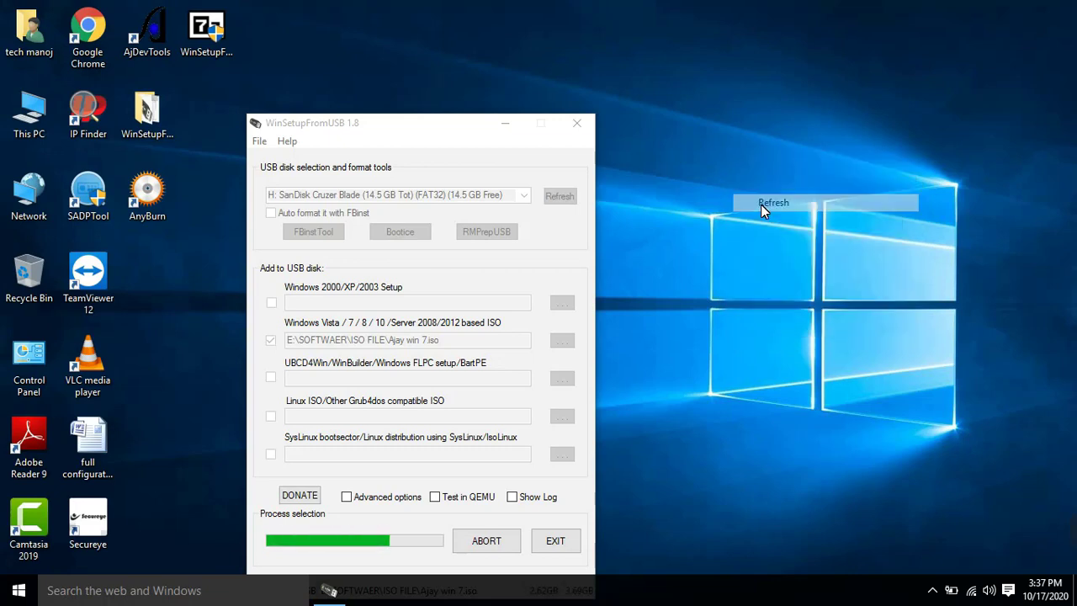
# Step: Minimise the WinSetupFromUSB window and display the list of available Wi-Fi networks
pyautogui.click(504, 123)
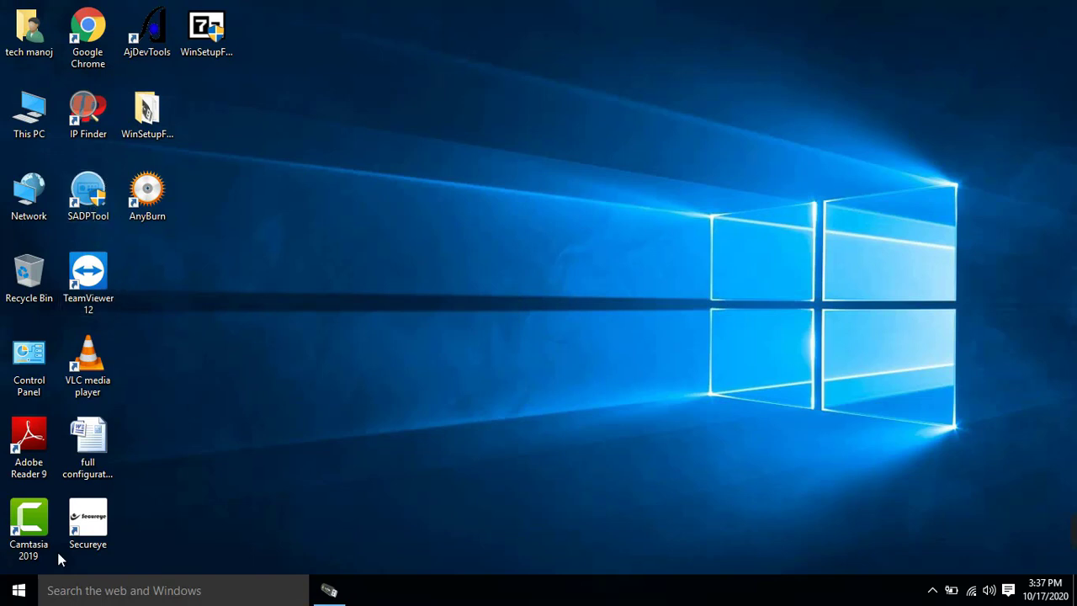
pyautogui.click(971, 592)
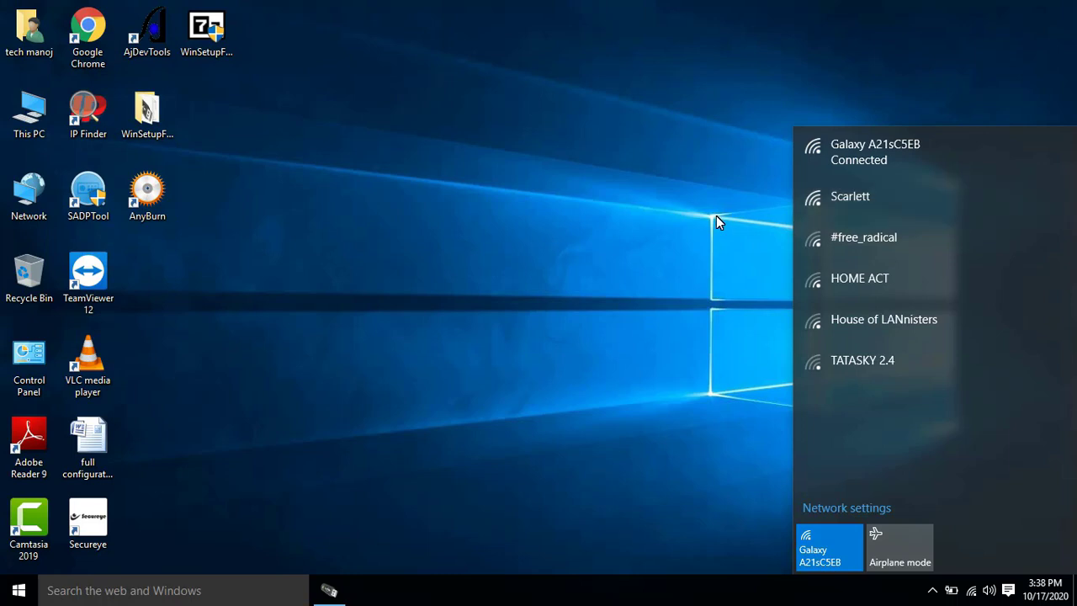
# Step: Restore the minimised WinSetupFromUSB window to follow the progress of the USB write
pyautogui.click(329, 592)
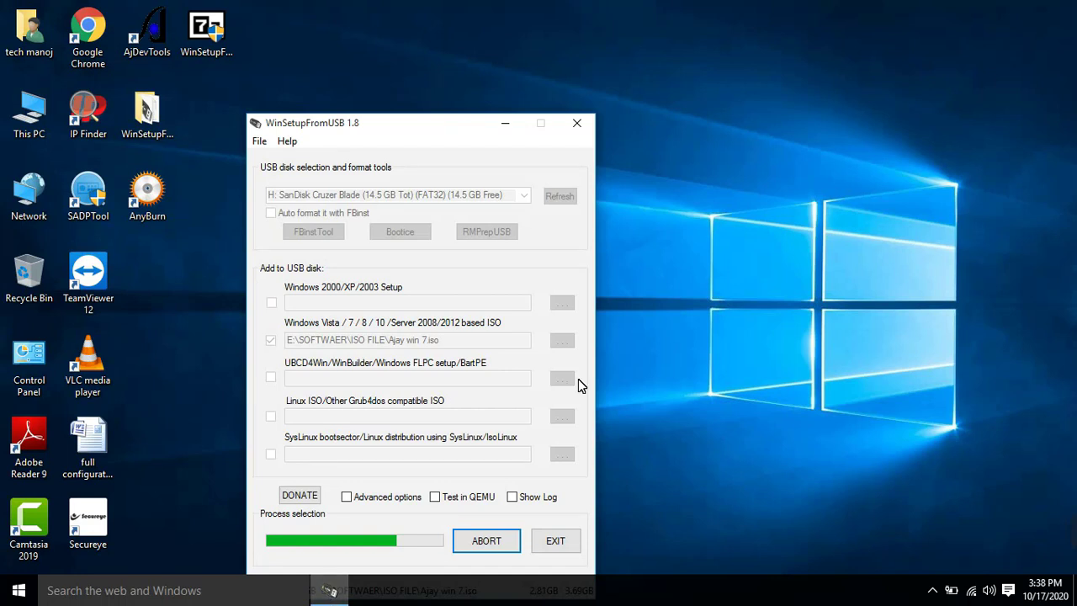
pyautogui.rightClick(701, 301)
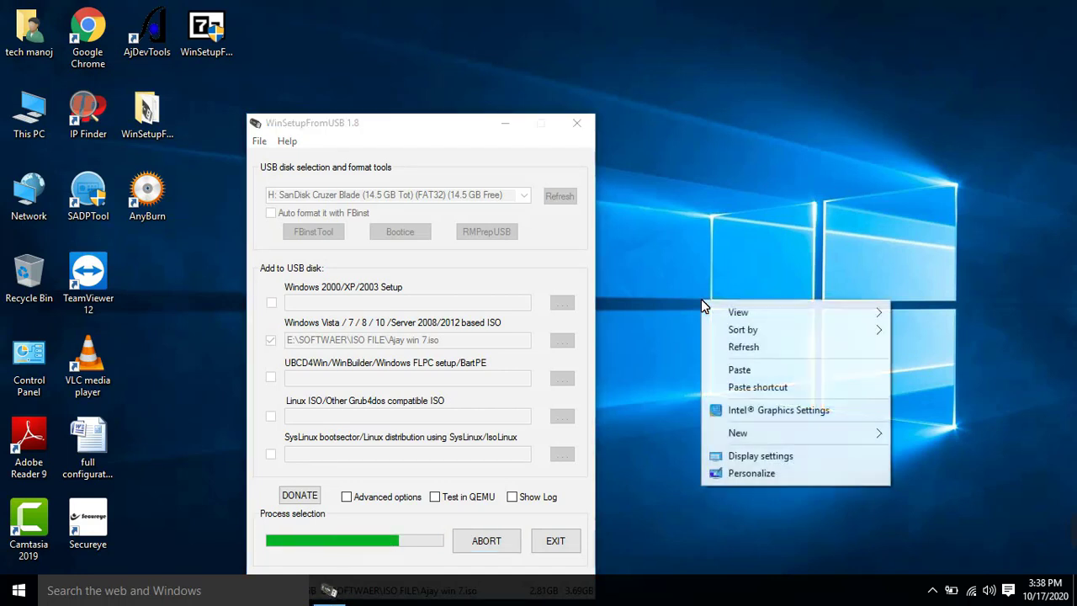
pyautogui.click(731, 348)
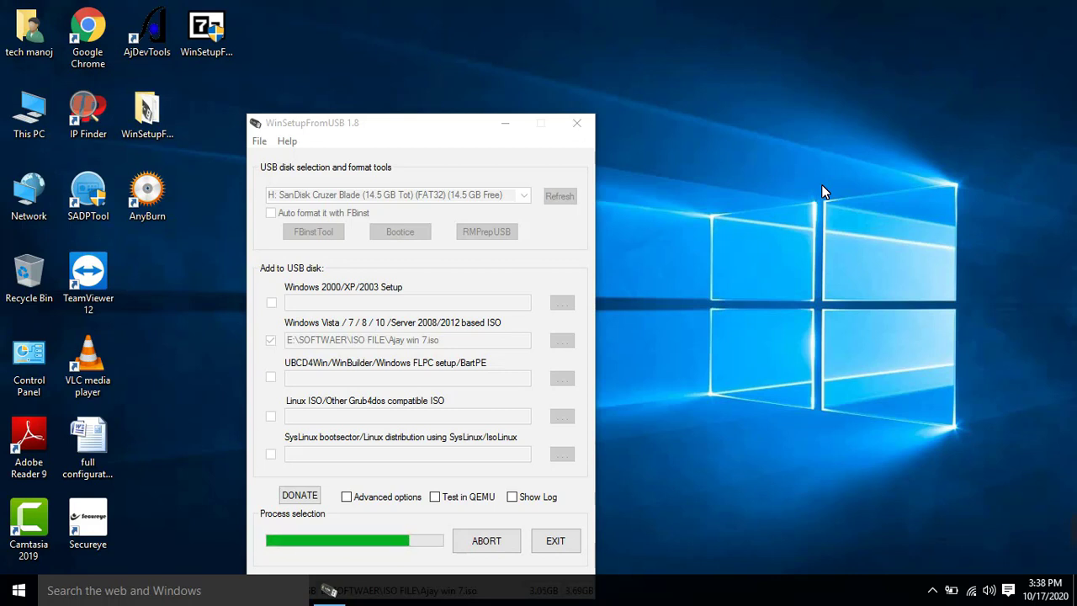
pyautogui.rightClick(878, 208)
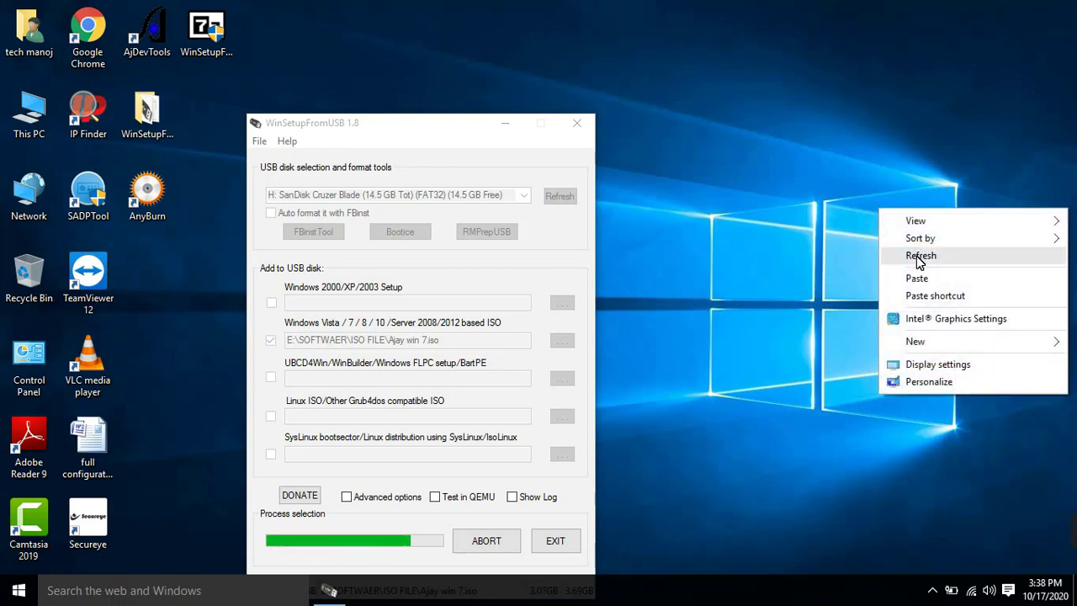
pyautogui.click(919, 257)
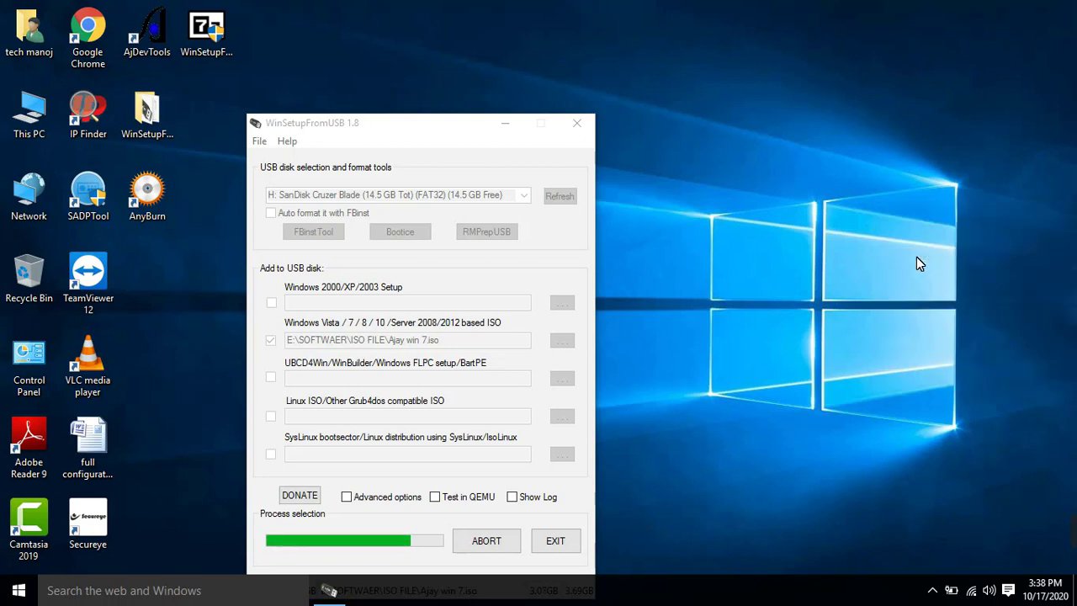
pyautogui.click(931, 591)
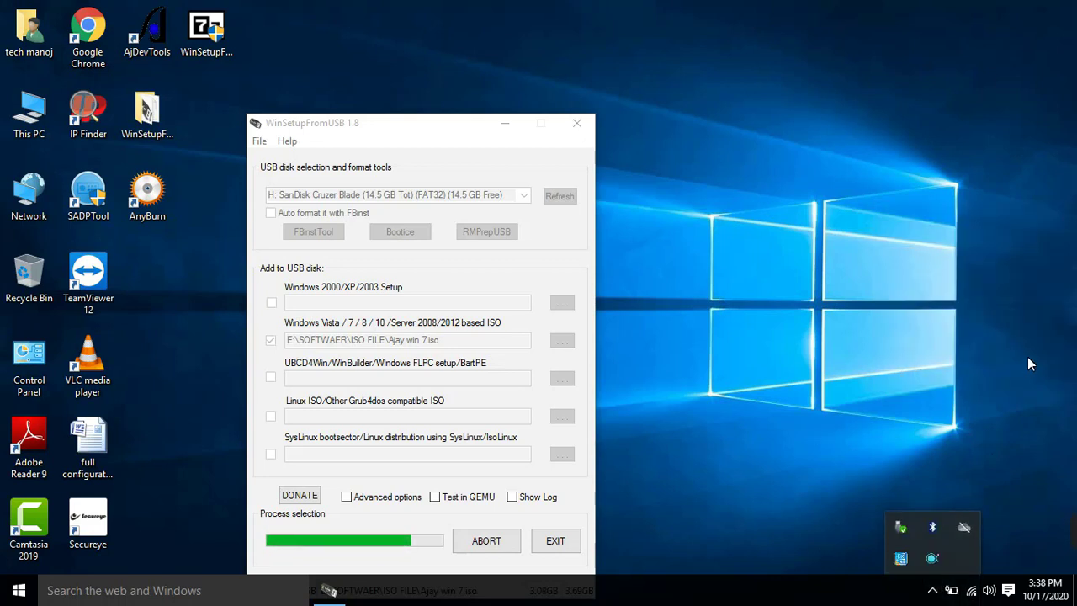
pyautogui.click(863, 319)
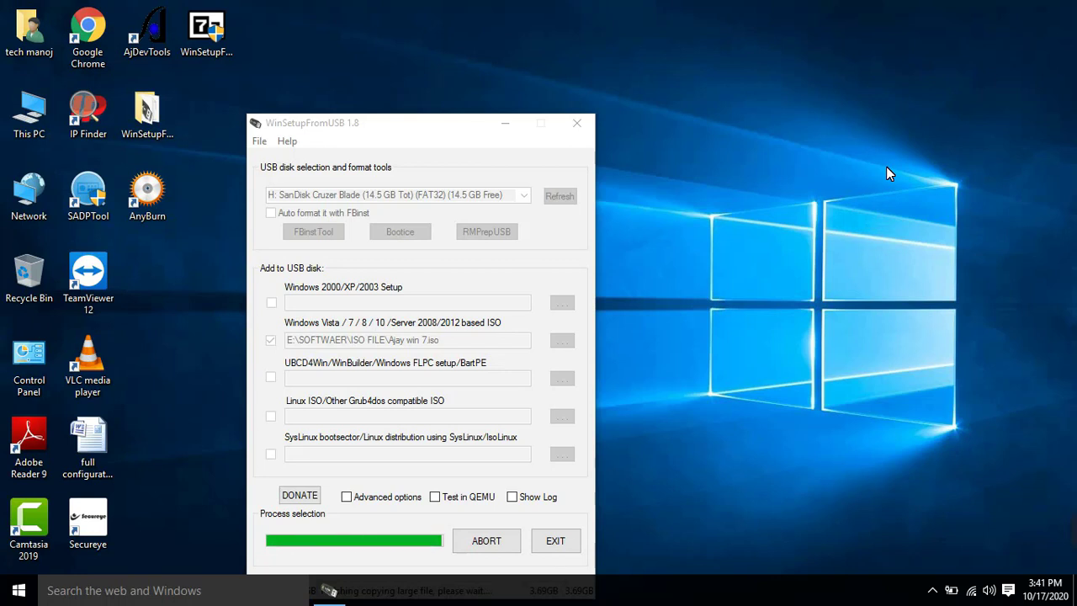
pyautogui.rightClick(859, 206)
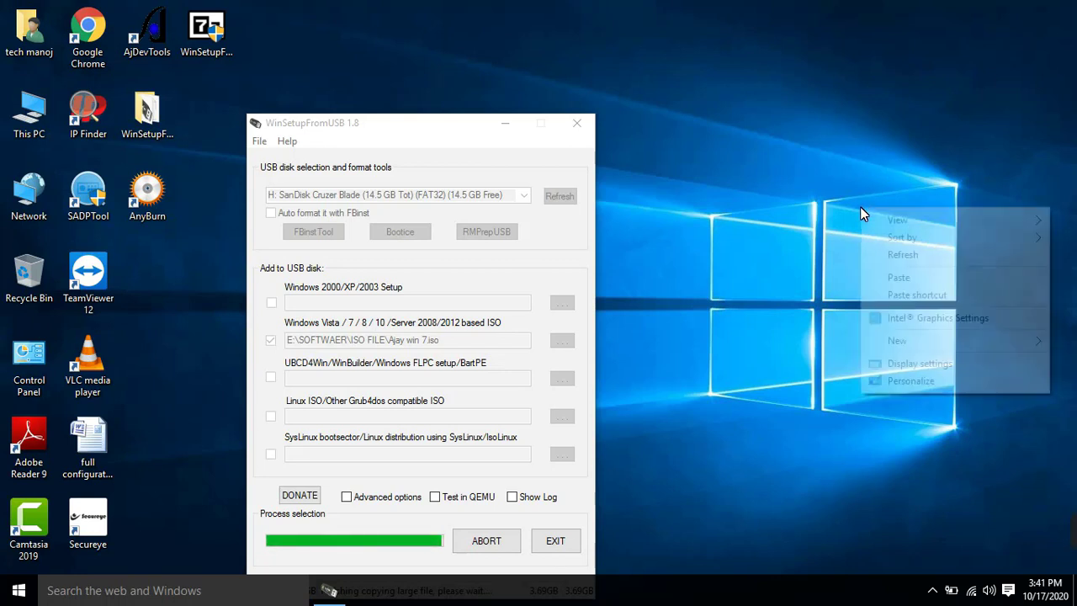
pyautogui.click(885, 254)
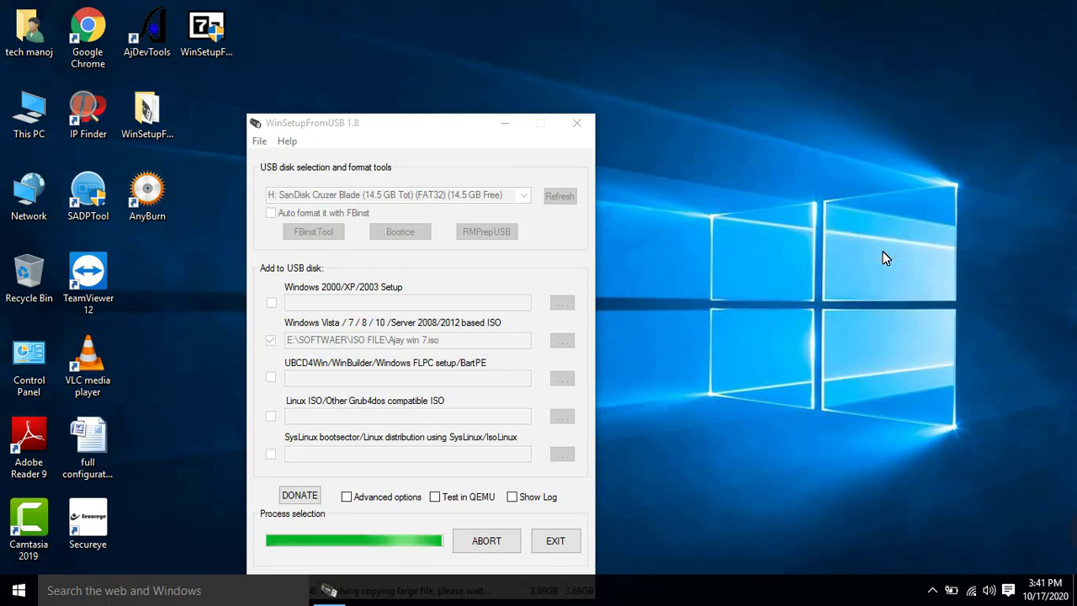
pyautogui.rightClick(835, 233)
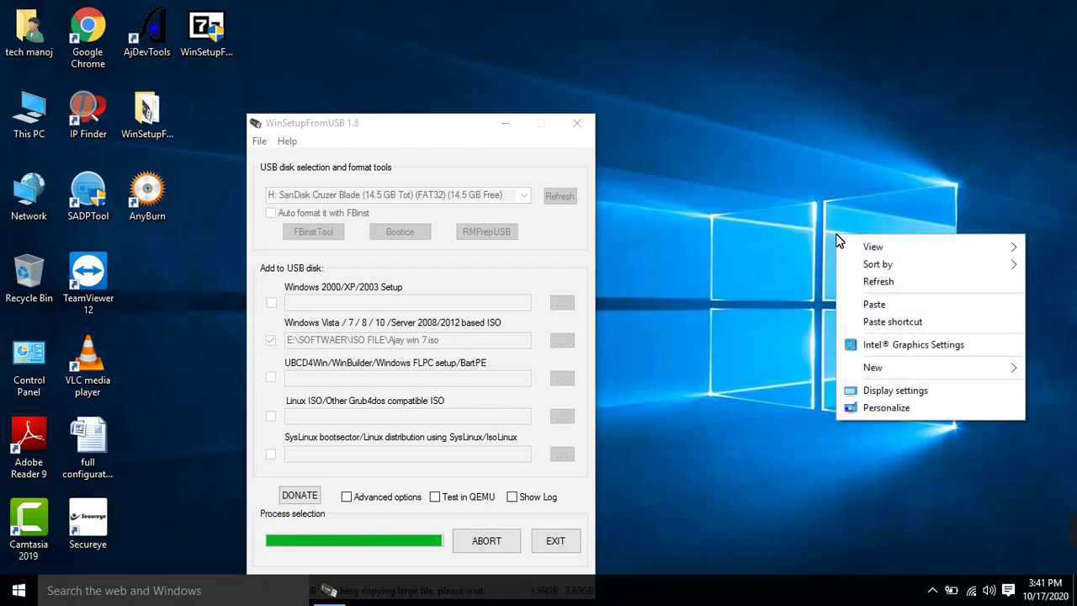
pyautogui.click(878, 280)
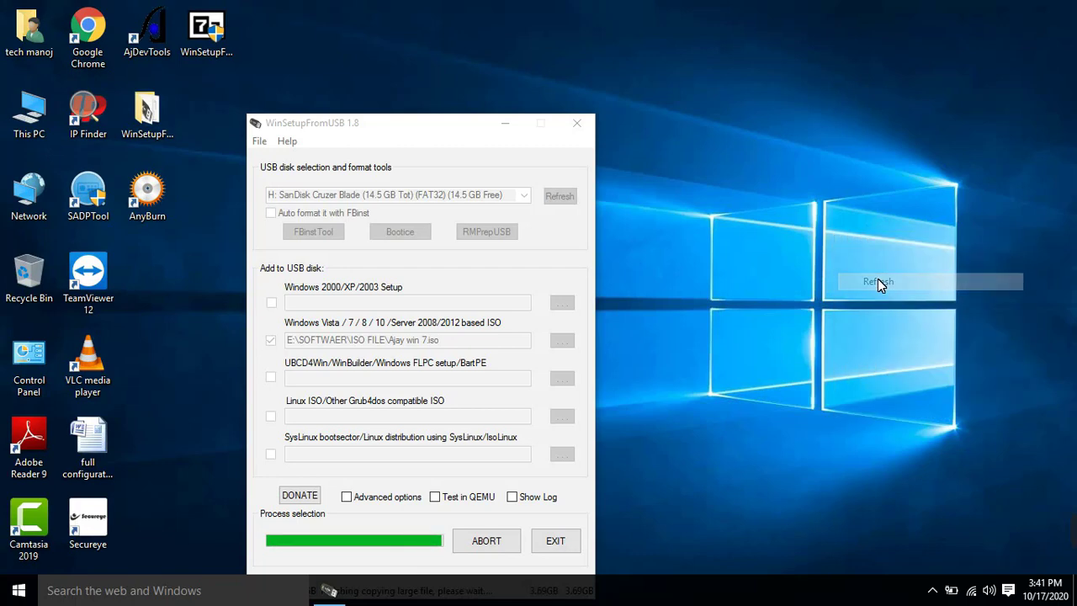
pyautogui.rightClick(795, 189)
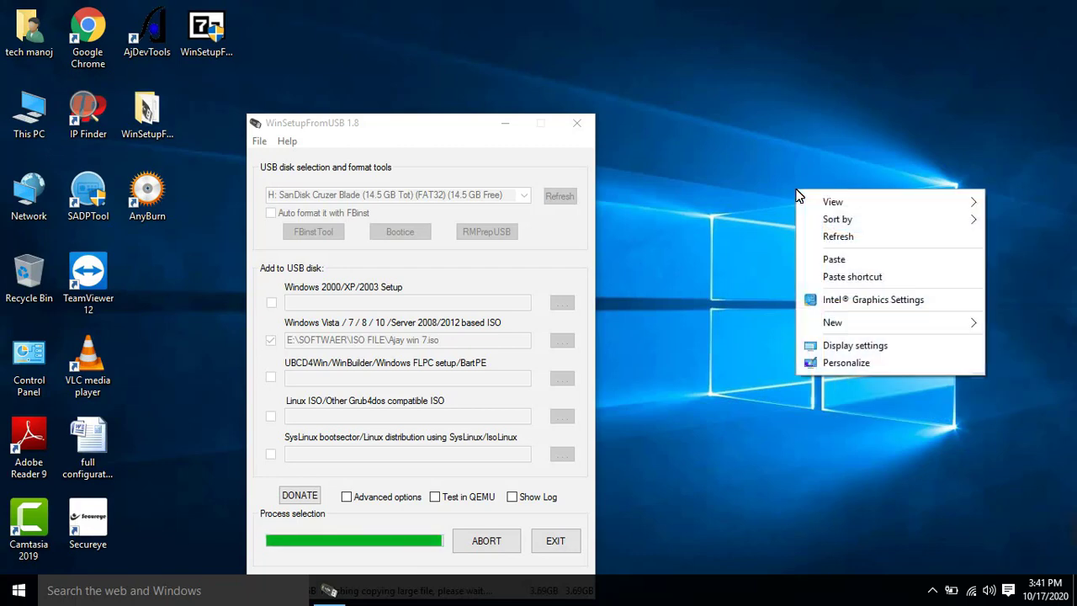
pyautogui.click(823, 235)
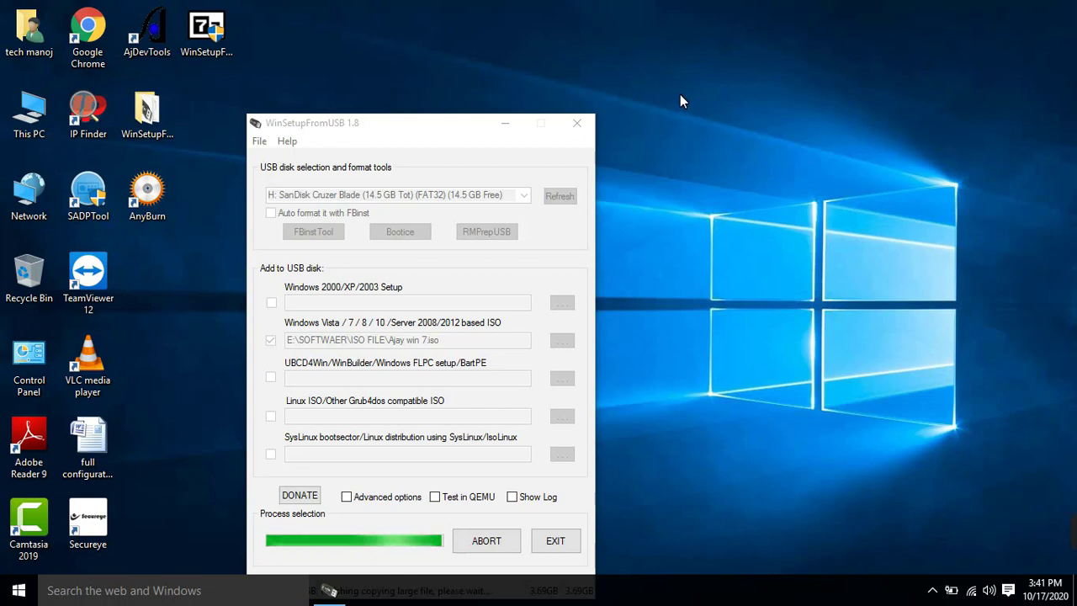
pyautogui.rightClick(565, 38)
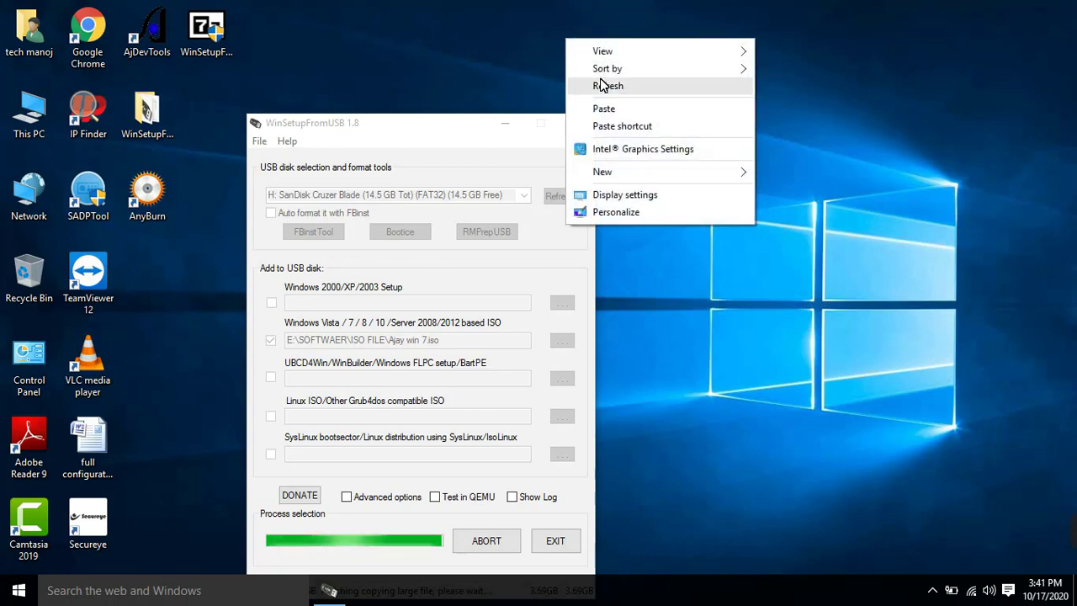
pyautogui.click(601, 86)
pyautogui.rightClick(524, 43)
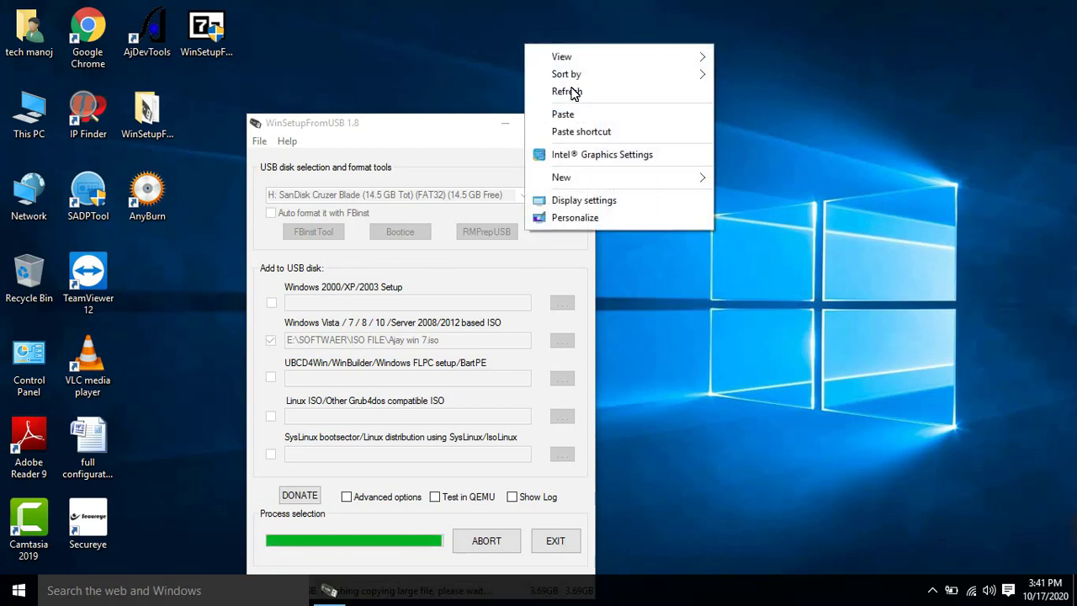
pyautogui.click(576, 92)
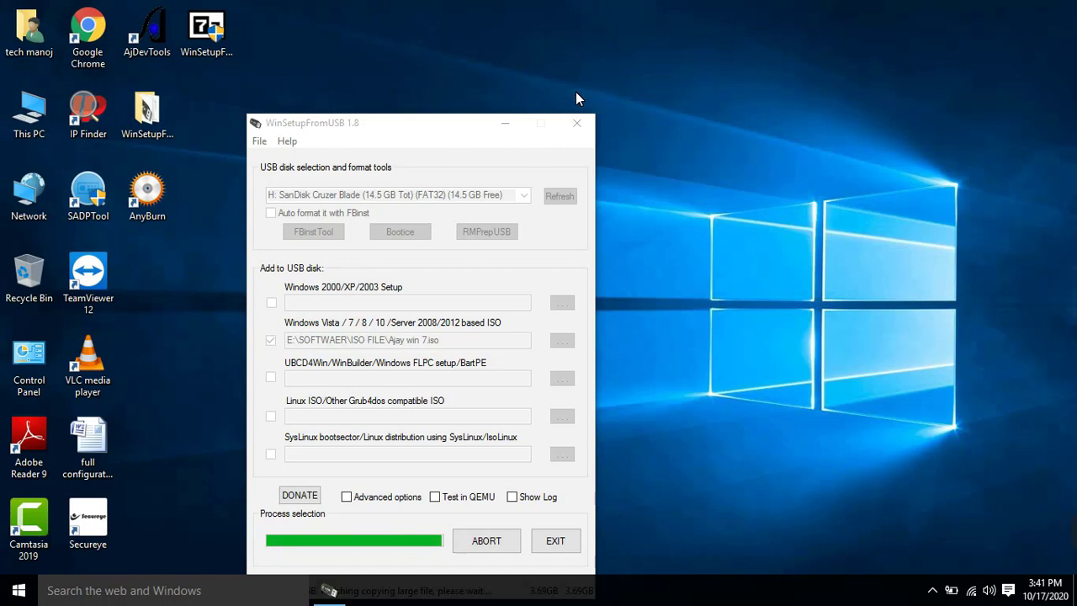
pyautogui.click(443, 141)
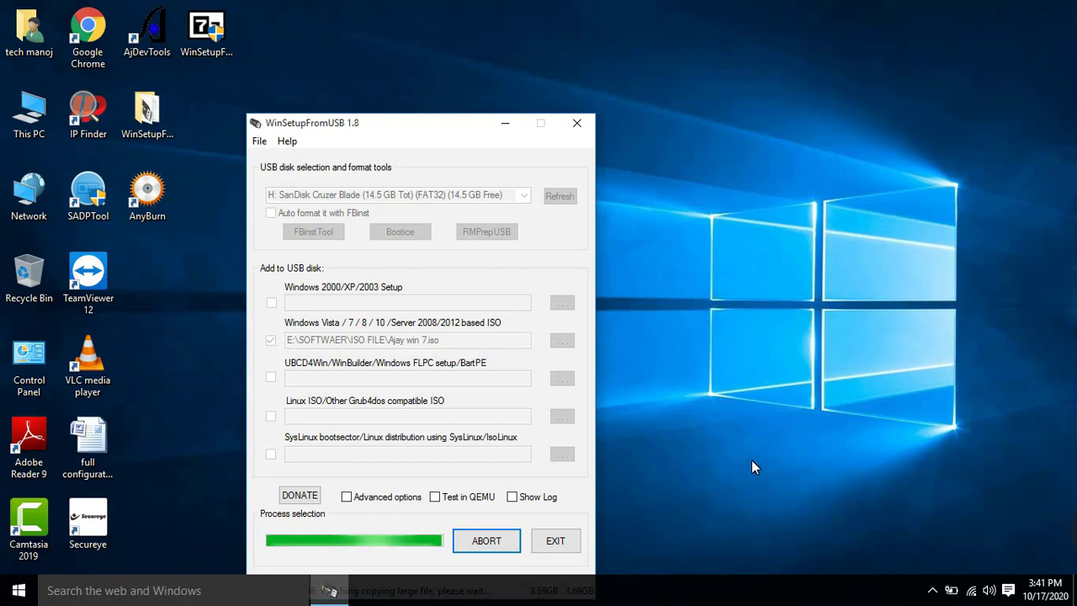
pyautogui.rightClick(787, 505)
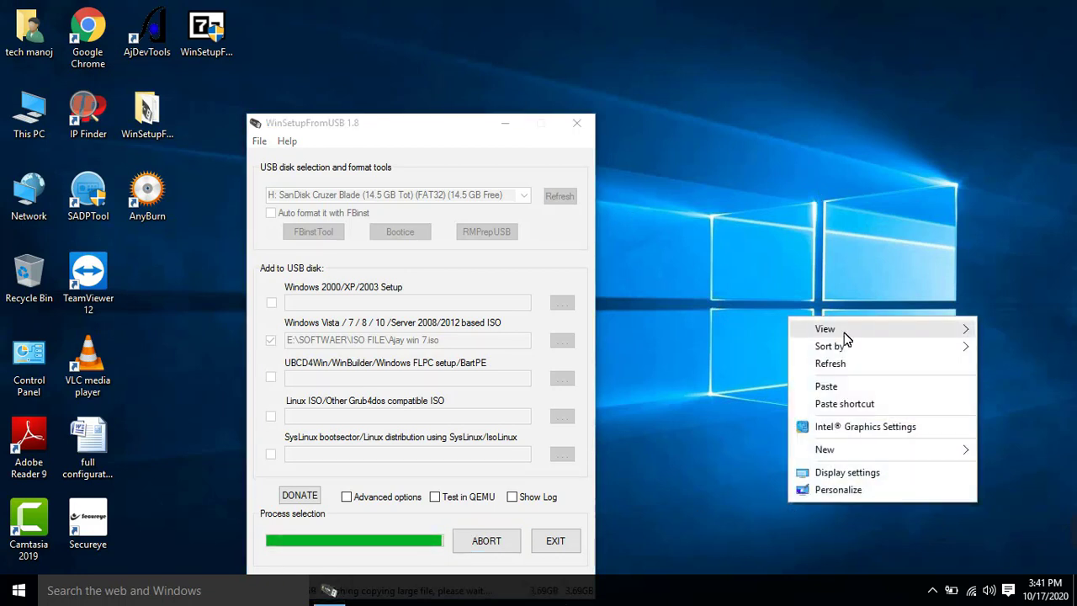
pyautogui.click(836, 365)
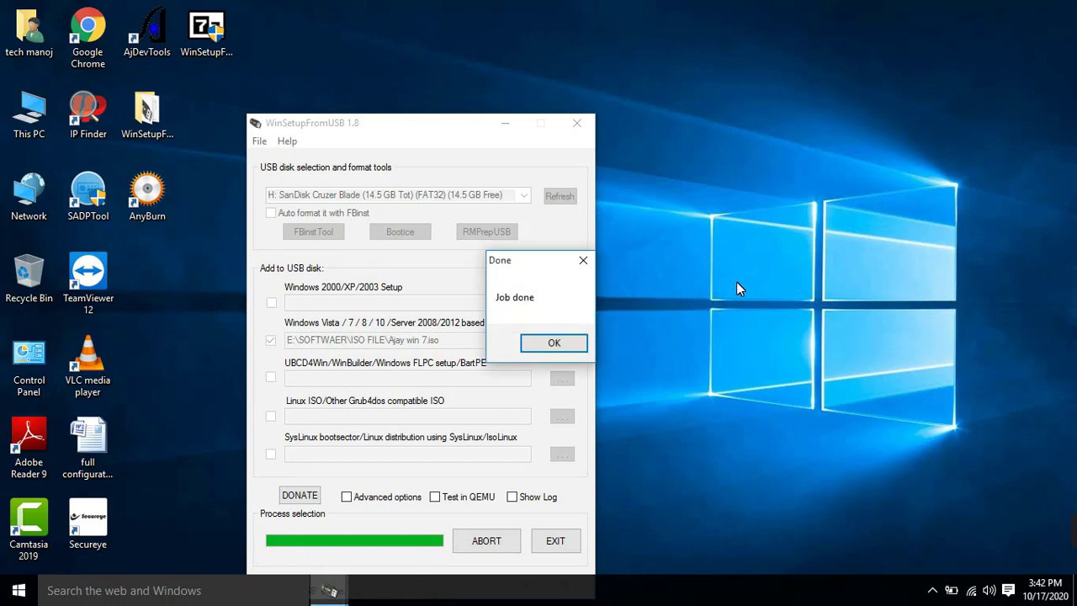
# Step: Acknowledge the completion dialog of the Windows 7 USB write job
pyautogui.click(556, 343)
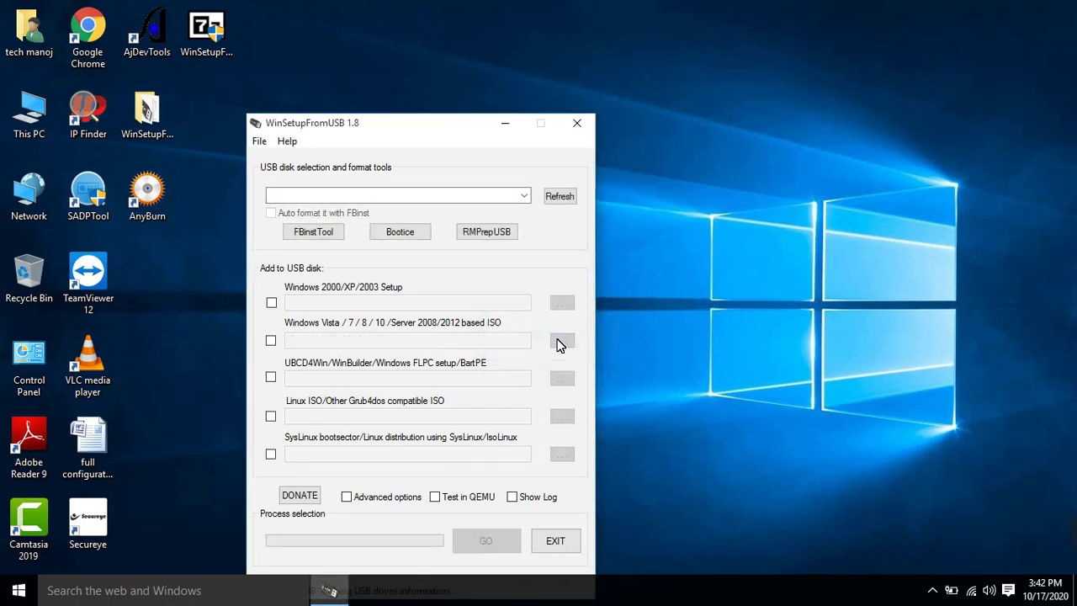